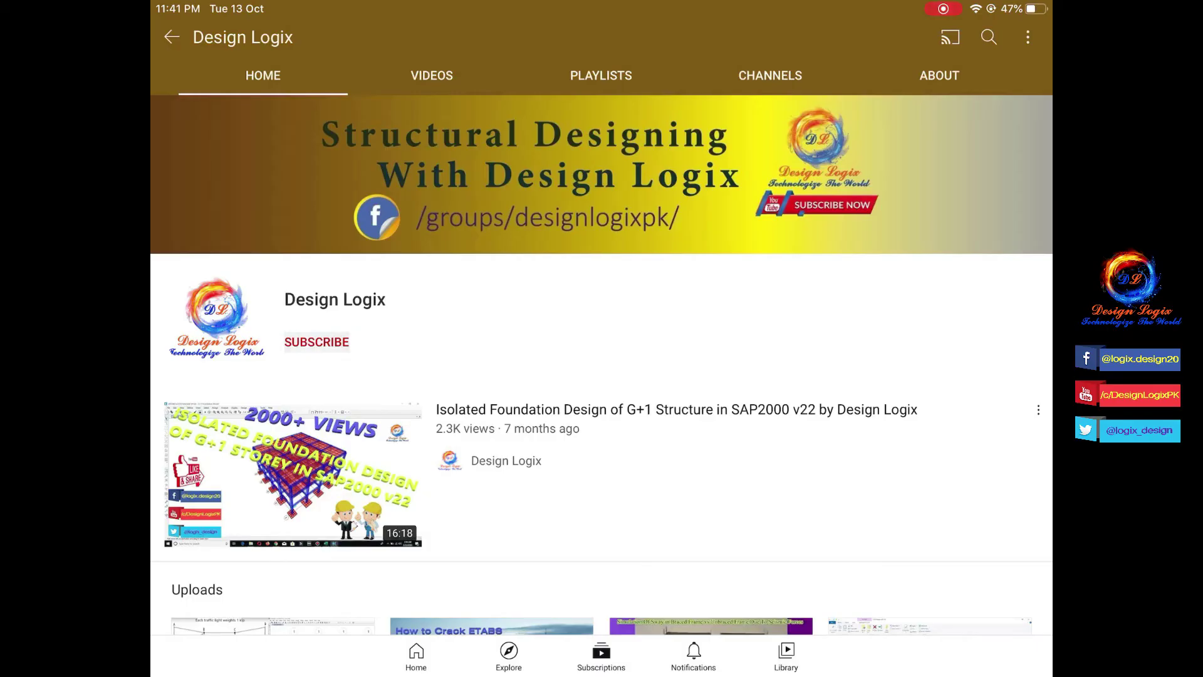
# Subscribe to Design Logix on YouTube and turn on all notifications
pyautogui.click(1027, 342)
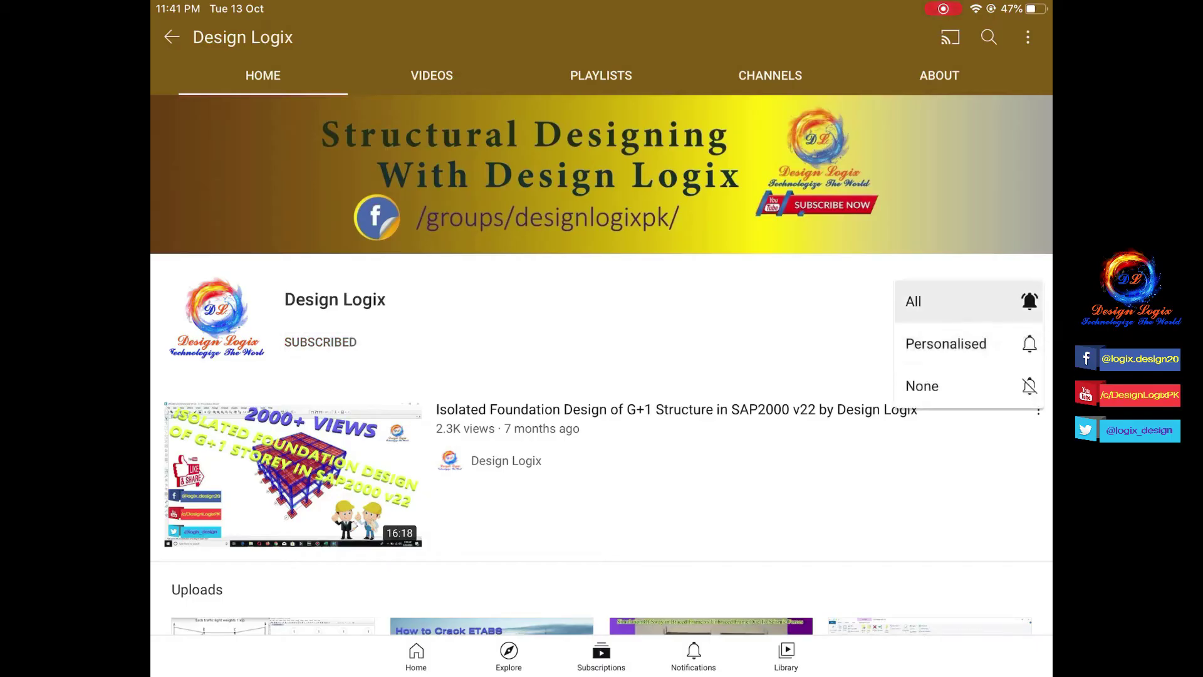
pyautogui.click(941, 302)
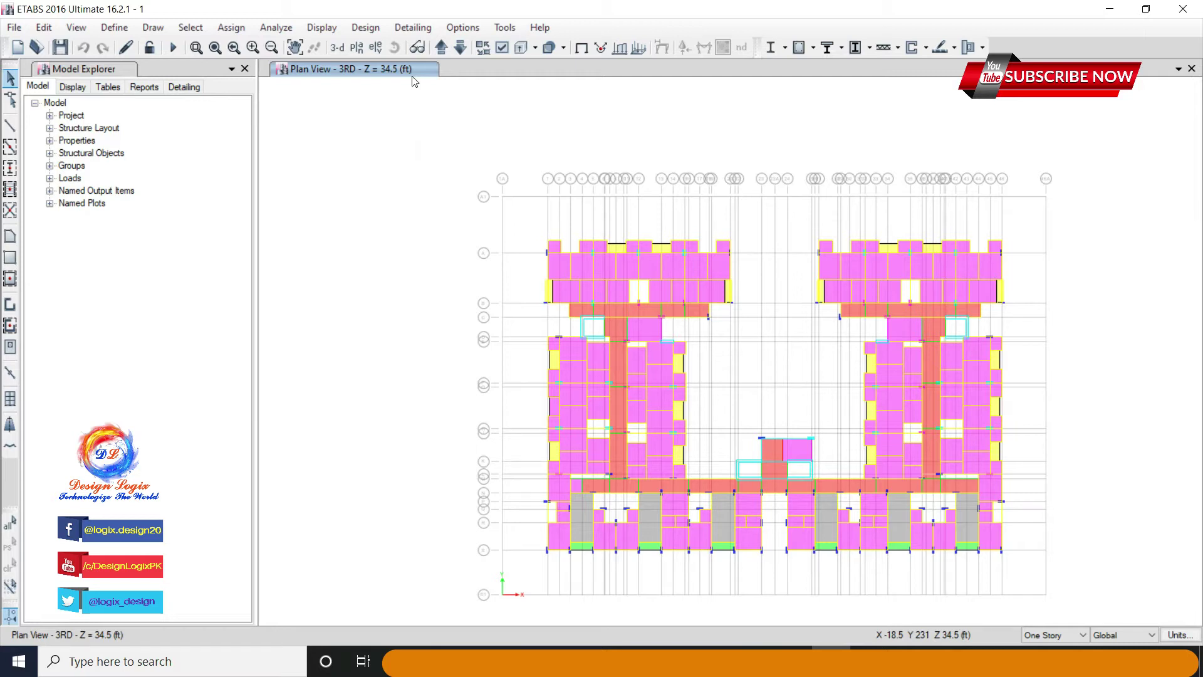
# Run the analysis of the ETABS building model from the Analyze menu
pyautogui.click(277, 27)
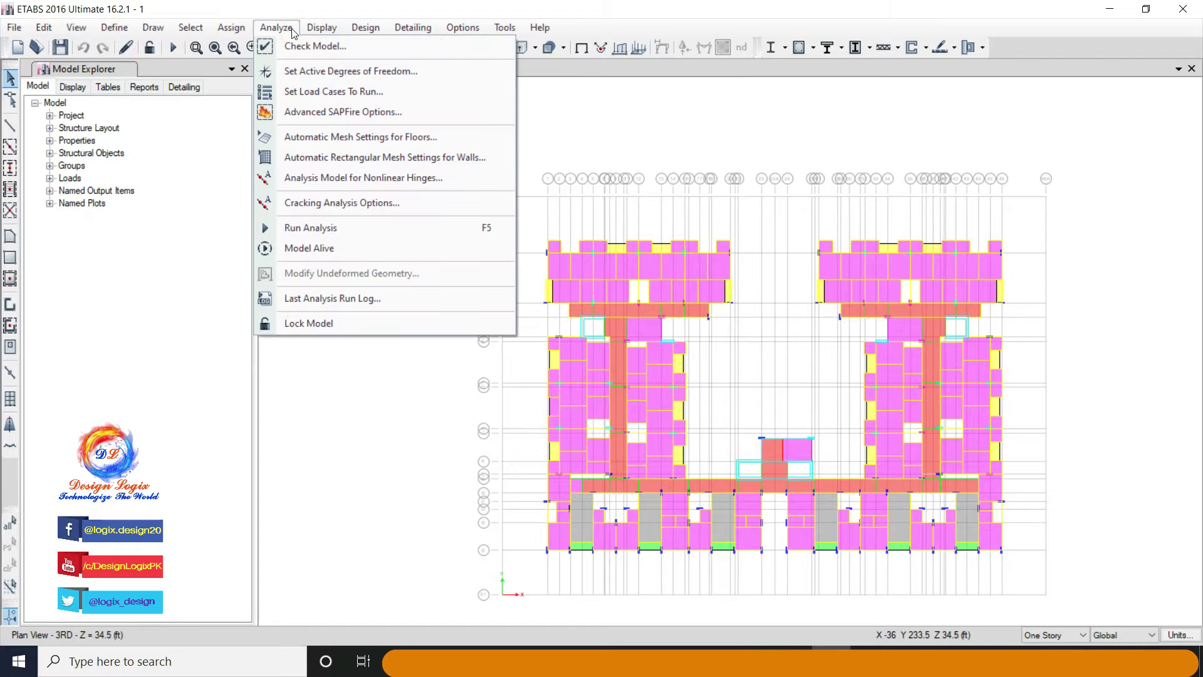
pyautogui.click(321, 228)
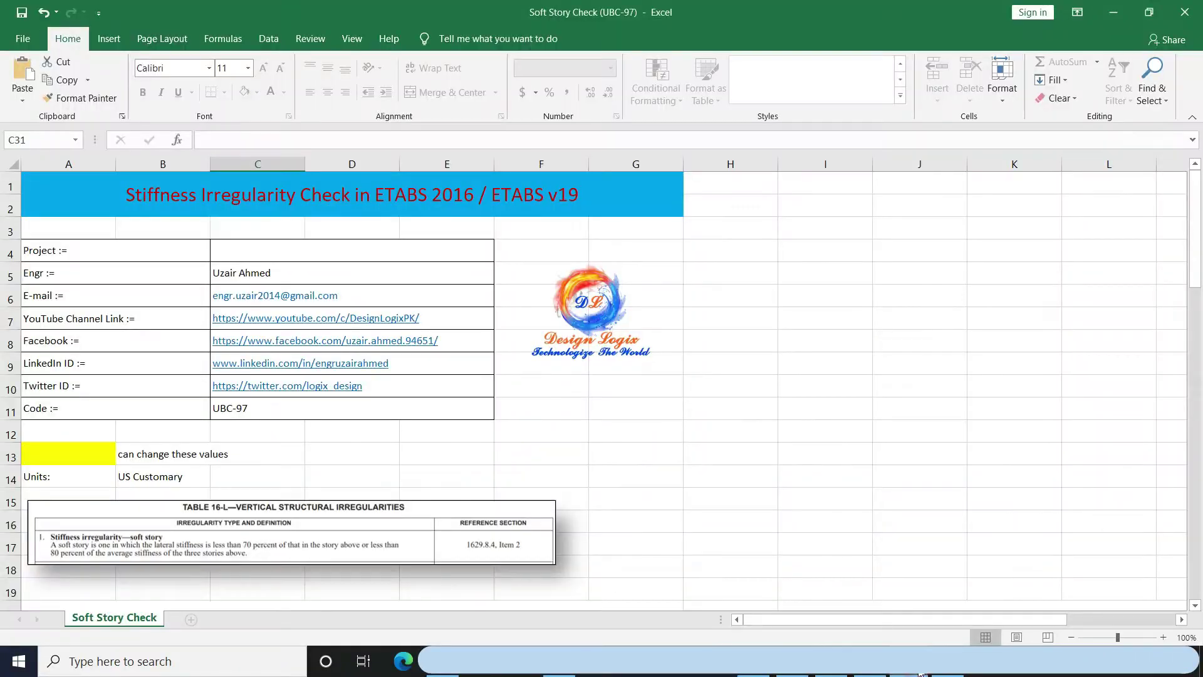
pyautogui.click(257, 195)
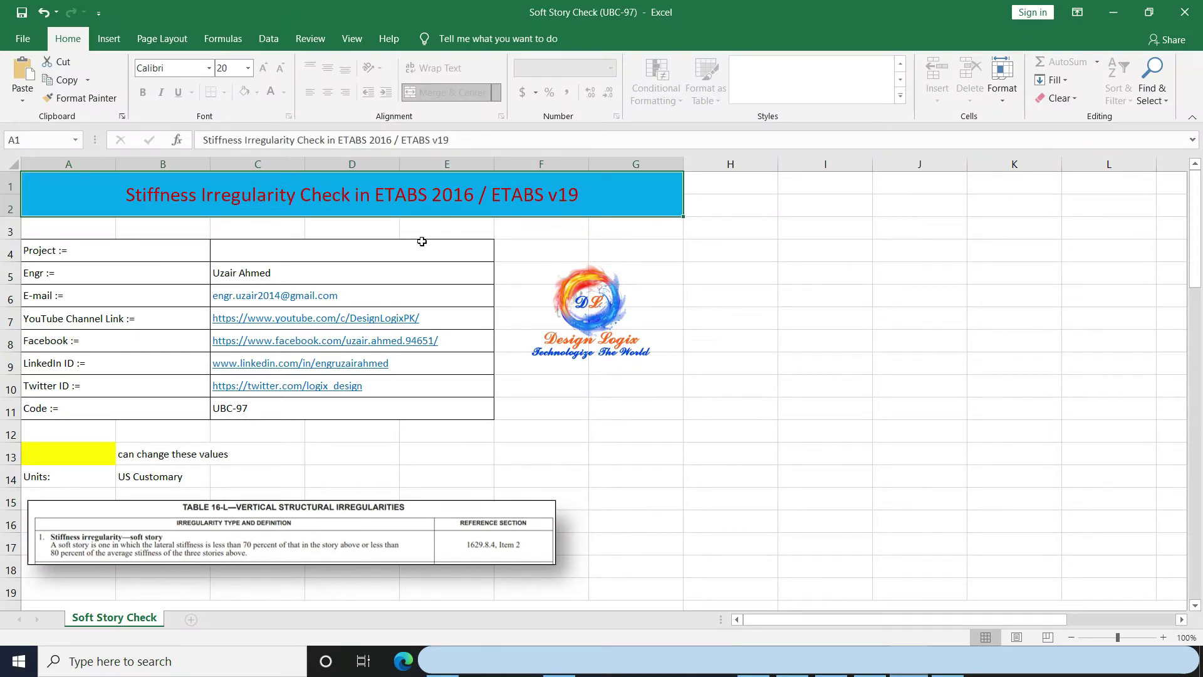
pyautogui.scroll(-1, 420, 242)
pyautogui.scroll(-1, 404, 252)
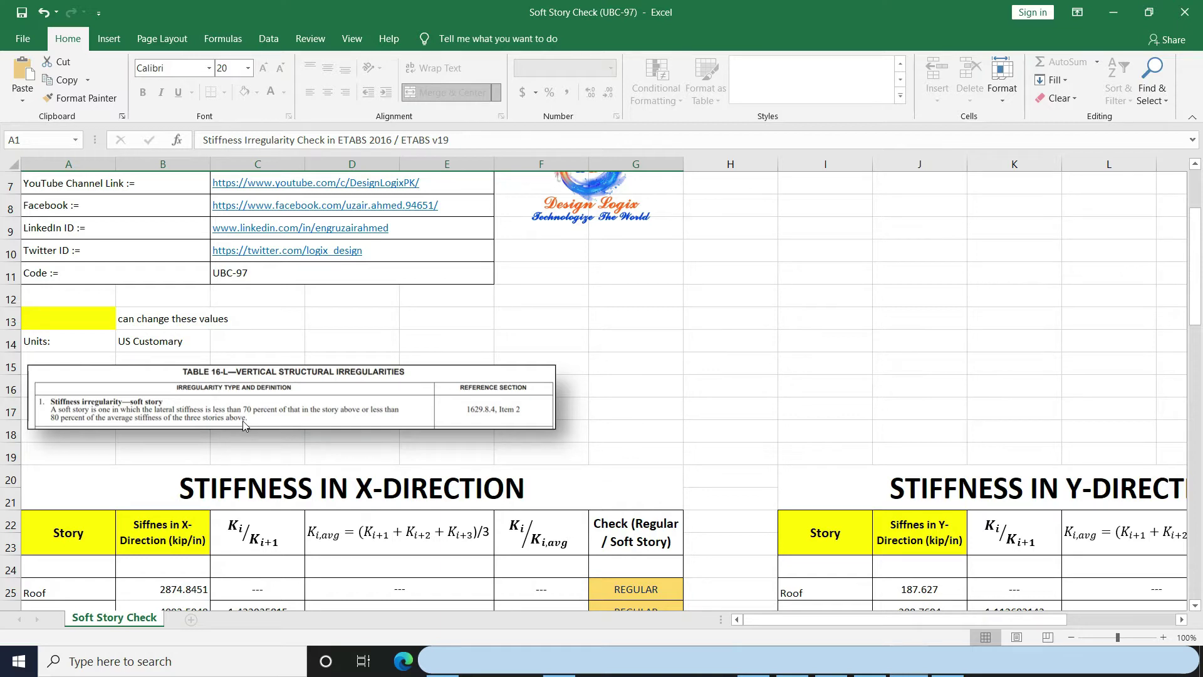
pyautogui.hotkey('ctrl', 'v')
pyautogui.scroll(-1, 242, 423)
pyautogui.scroll(-1, 254, 404)
pyautogui.scroll(-1, 284, 352)
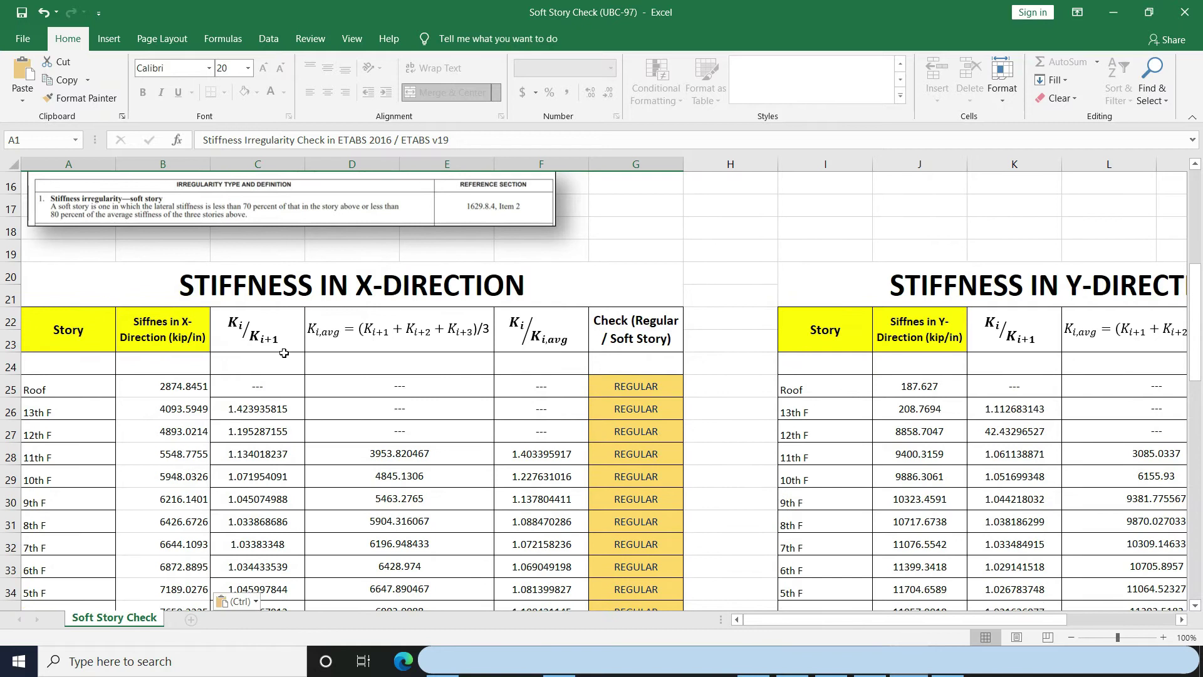
pyautogui.click(315, 286)
pyautogui.click(1025, 289)
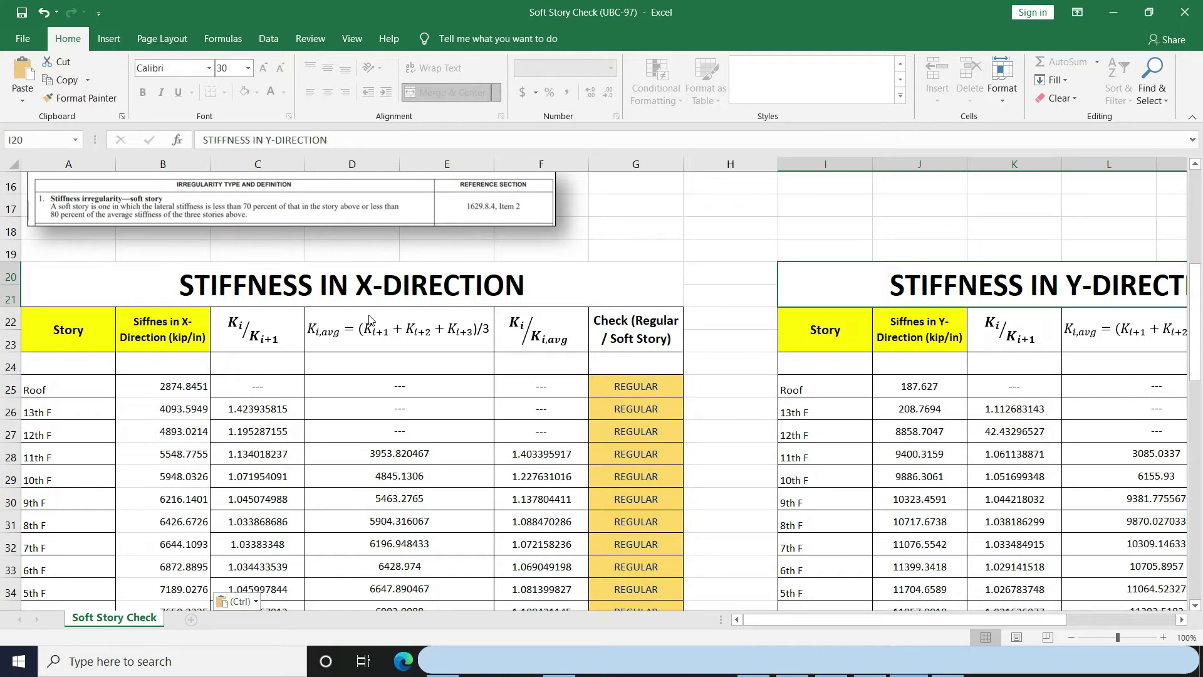
pyautogui.click(312, 286)
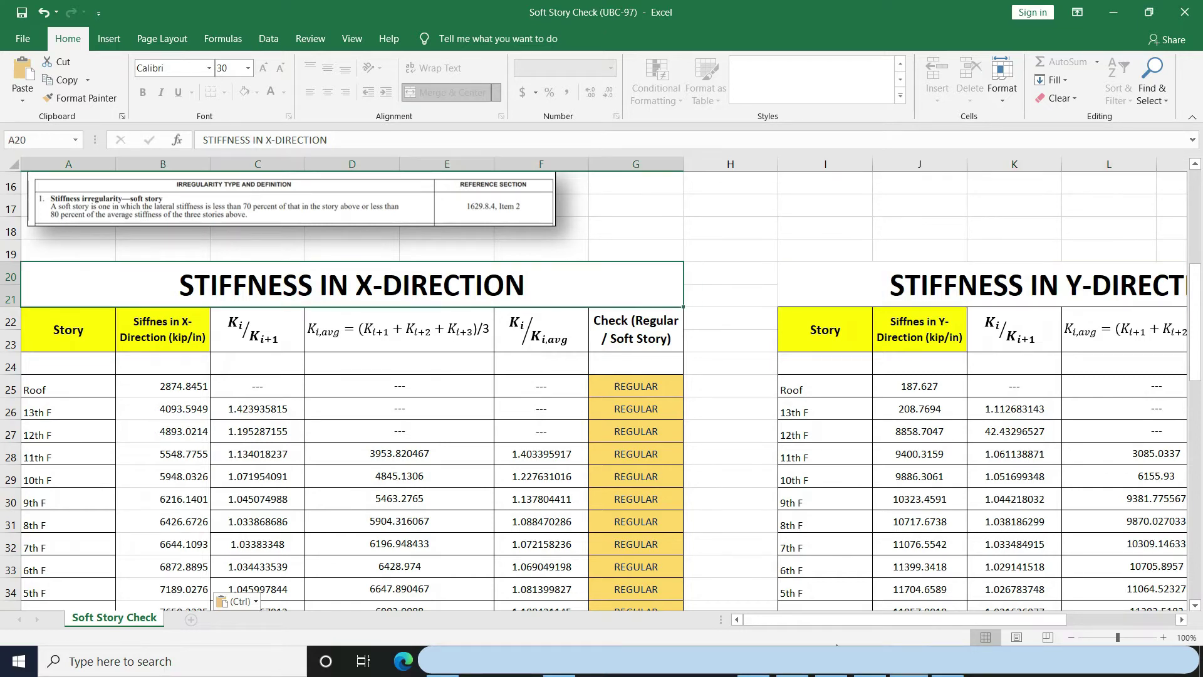
# Show the Story Stiffness table under Analysis > Results > Structure Results in ETABS
pyautogui.click(832, 662)
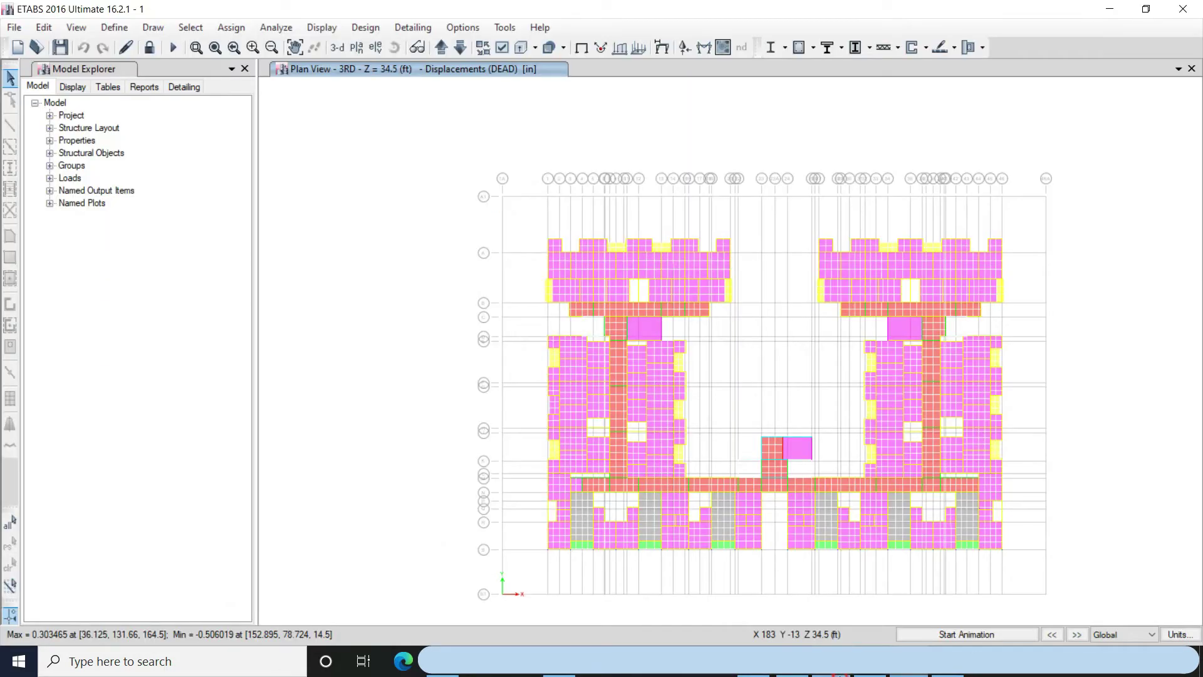
pyautogui.click(324, 28)
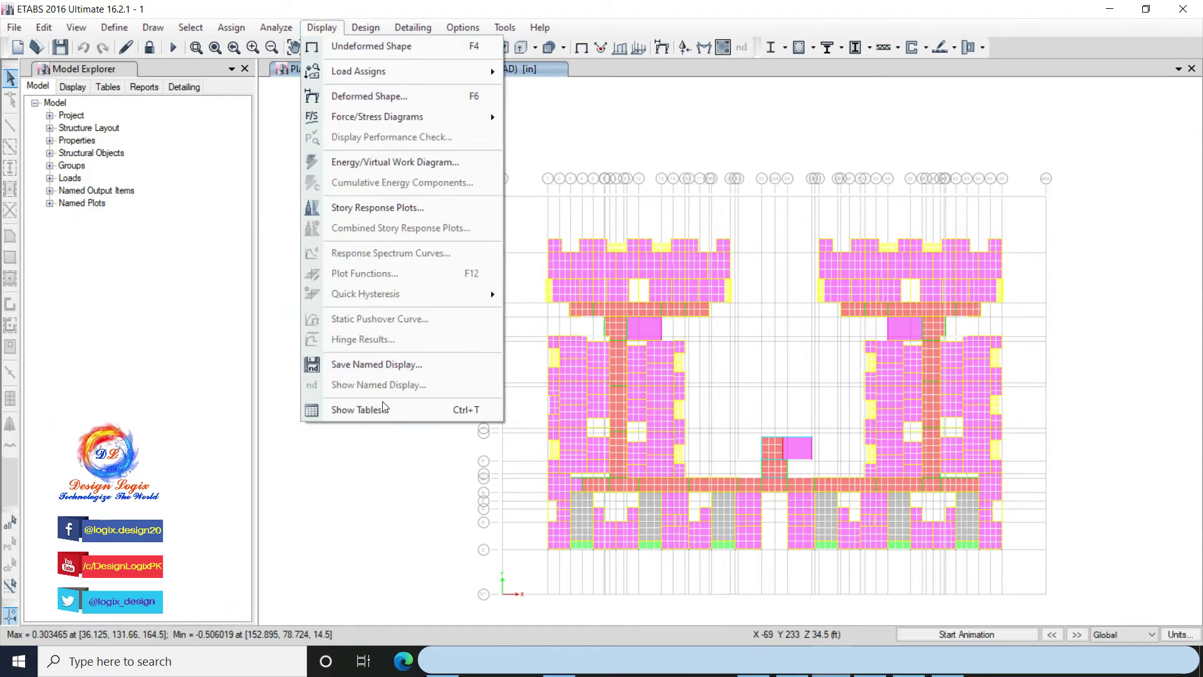
pyautogui.click(357, 409)
pyautogui.click(431, 126)
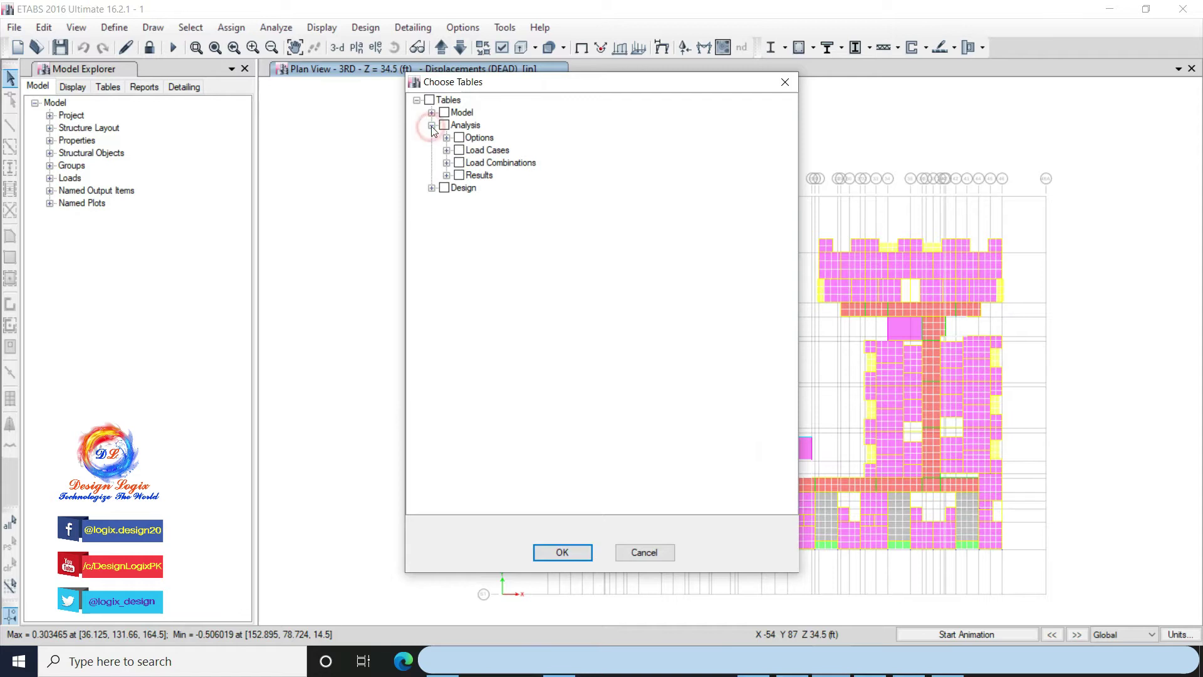
pyautogui.click(447, 175)
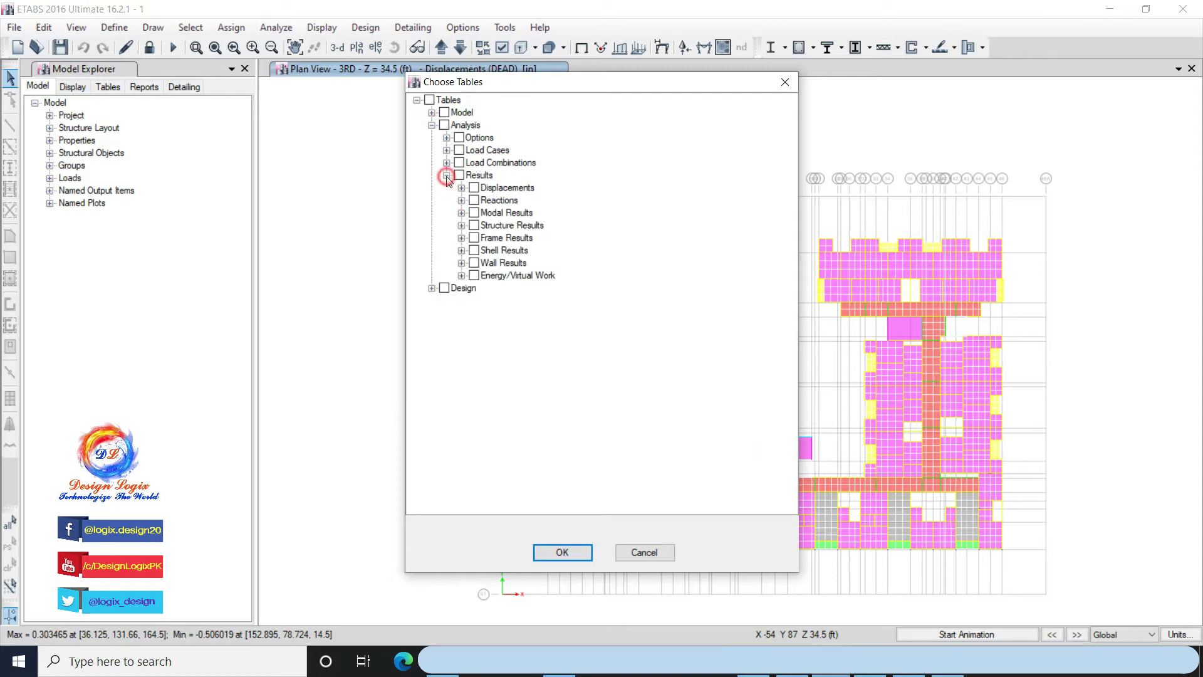
pyautogui.click(462, 226)
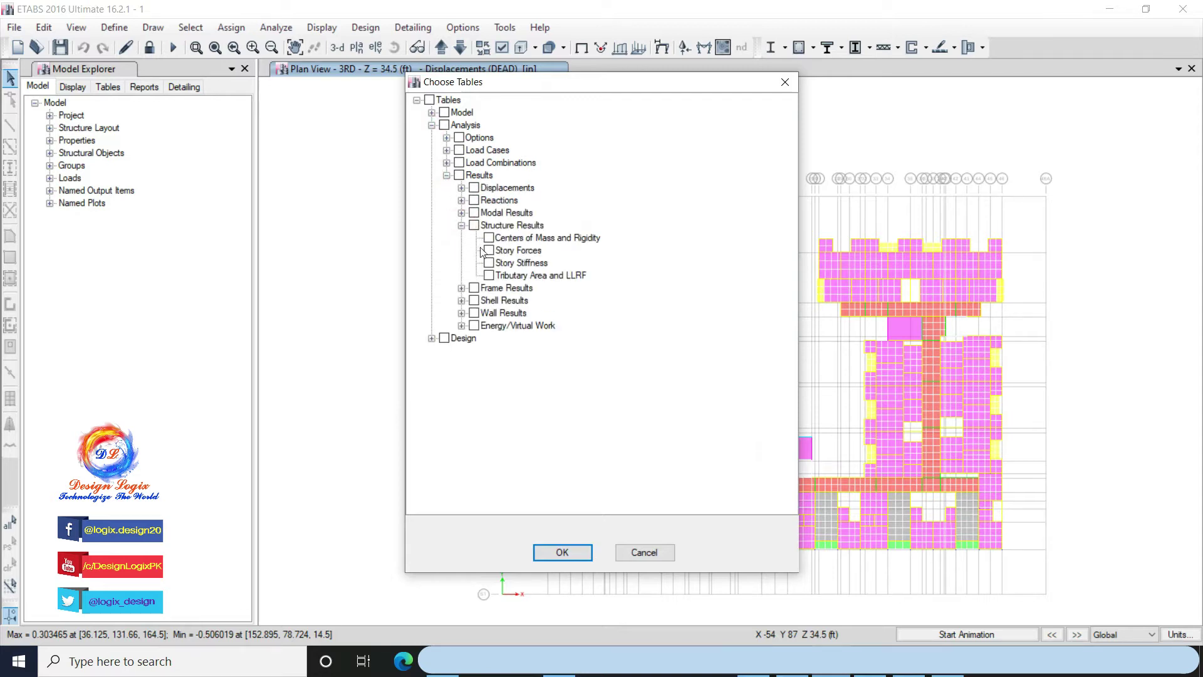
pyautogui.click(488, 263)
pyautogui.click(562, 551)
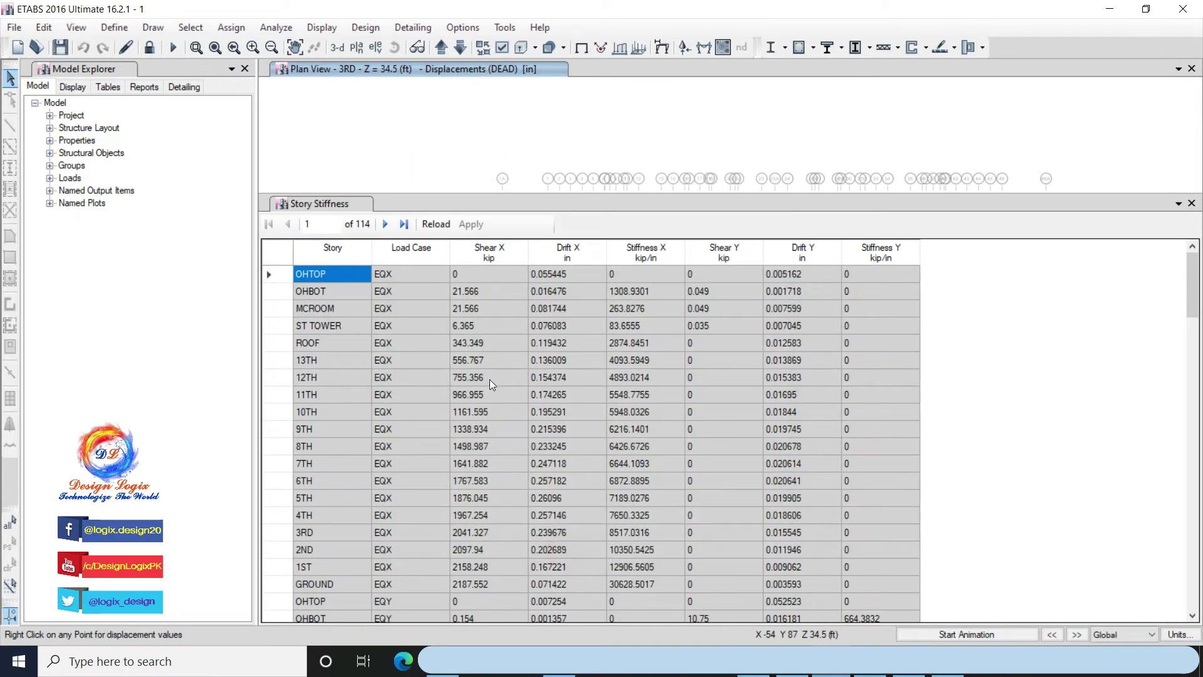
# Filter the Story column to 10TH through 9TH, GROUND and ROOF
pyautogui.rightClick(345, 255)
pyautogui.click(461, 272)
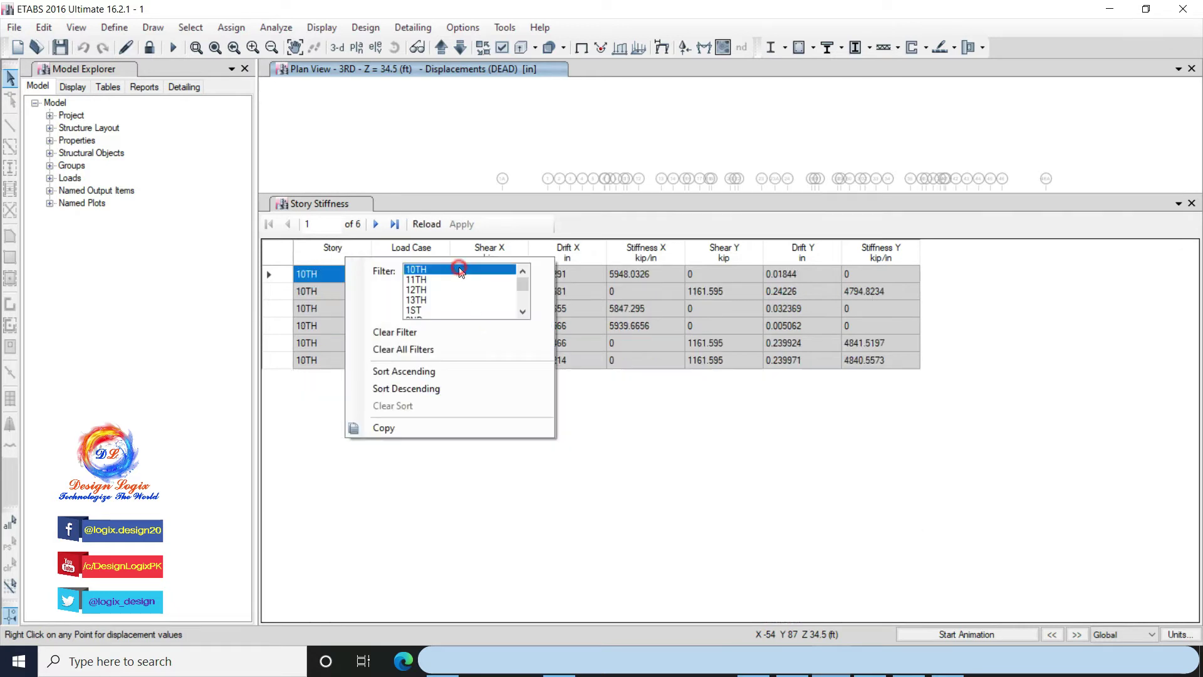
pyautogui.hotkey('shift', 'Down')
pyautogui.hotkey('shift', 'Down')
pyautogui.hotkey('shift', 'Down')
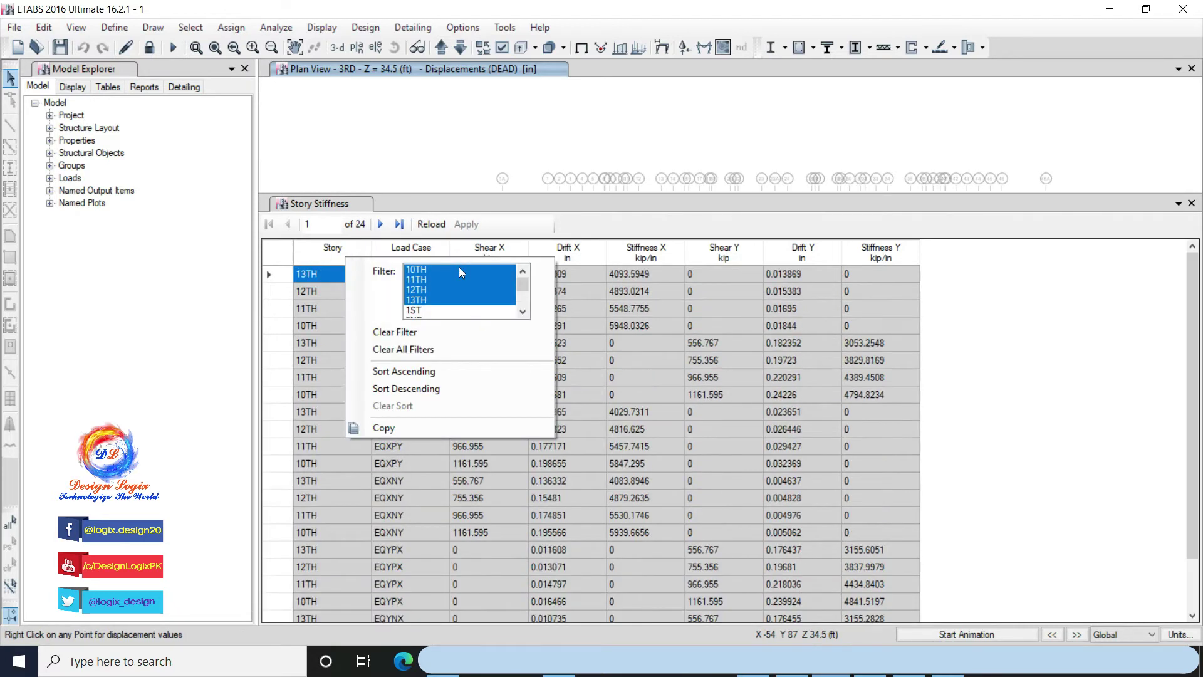
pyautogui.hotkey('shift', 'Down')
pyautogui.hotkey('shift', 'Down')
pyautogui.hotkey('shift', 'Down')
pyautogui.hotkey('shift', 'Down')
pyautogui.hotkey('shift', 'Down')
pyautogui.hotkey('shift', 'Down')
pyautogui.hotkey('shift', 'Down')
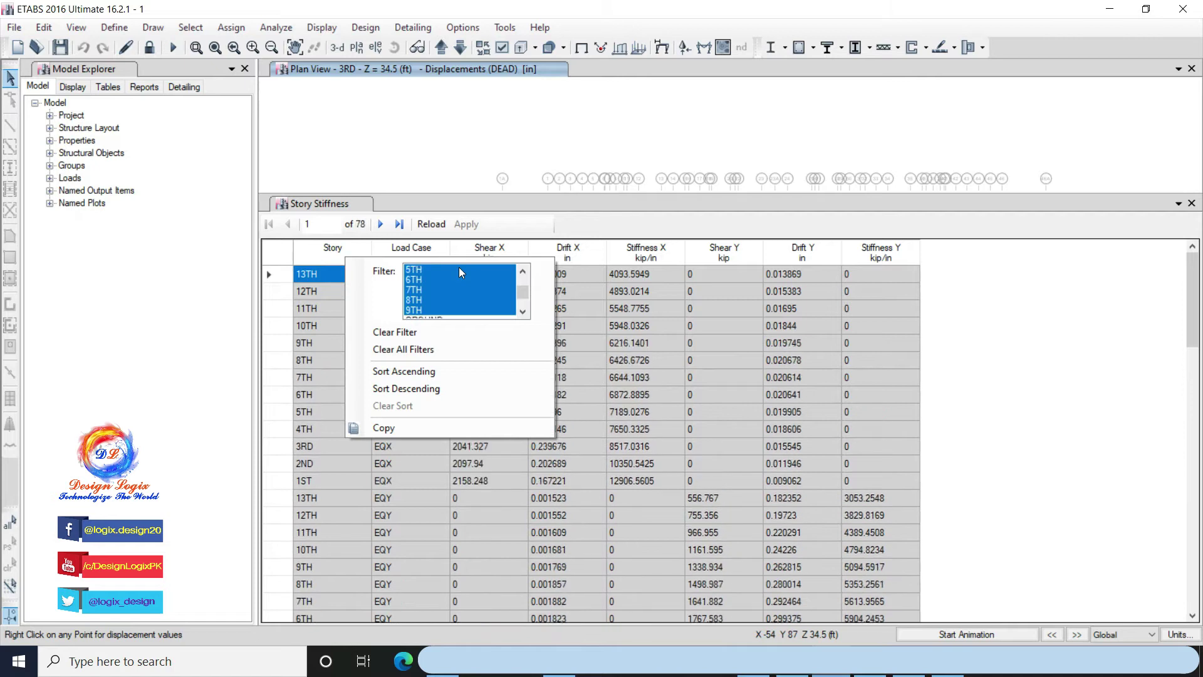
pyautogui.hotkey('shift', 'Down')
pyautogui.hotkey('shift', 'Down')
pyautogui.click(522, 312)
pyautogui.click(523, 312)
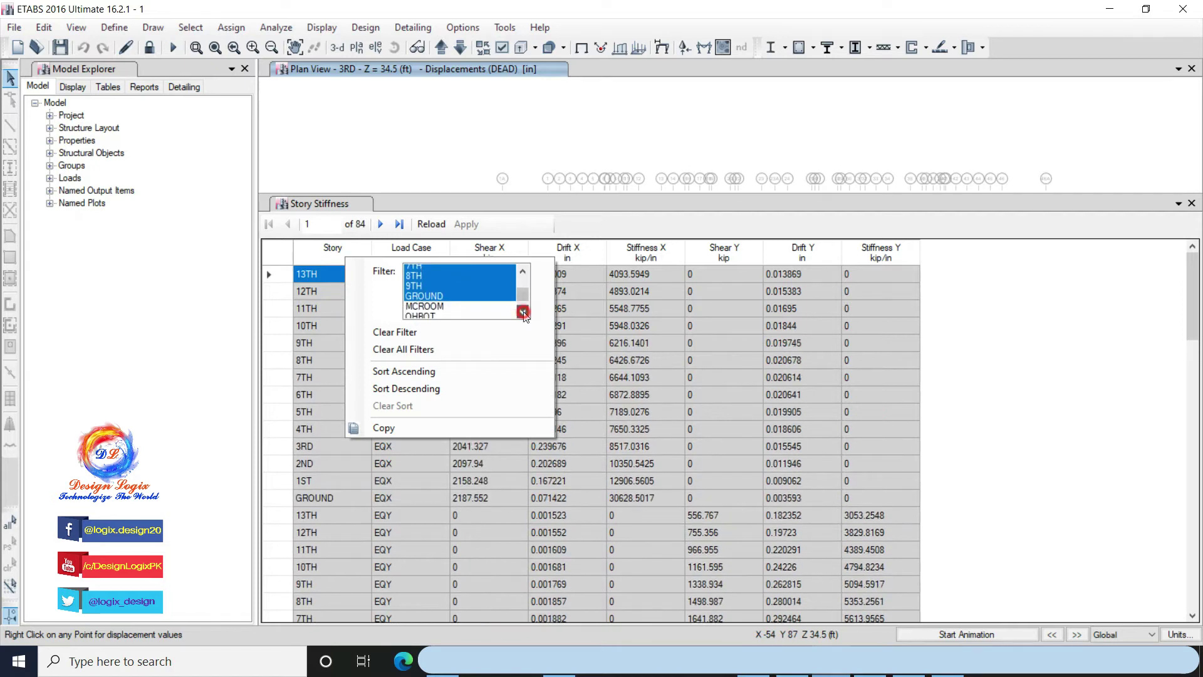
pyautogui.keyDown('ctrl'); pyautogui.click(489, 311); pyautogui.keyUp('ctrl')
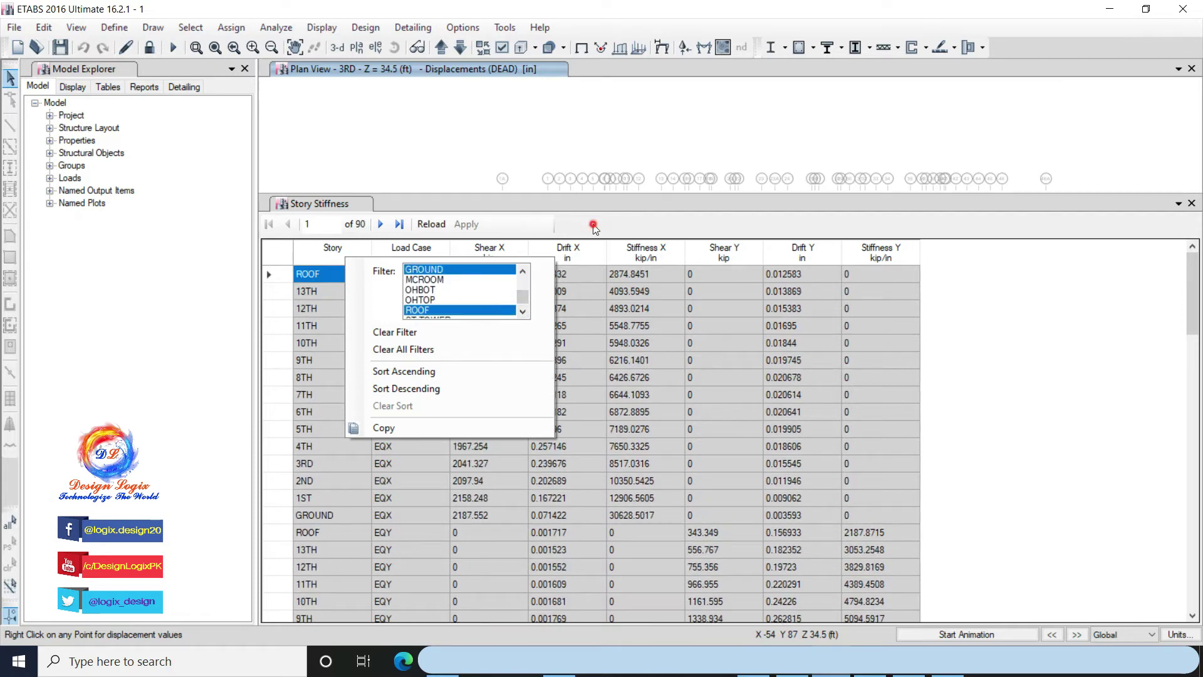
# Select the EQX Stiffness X values from ROOF down to GROUND
pyautogui.click(329, 376)
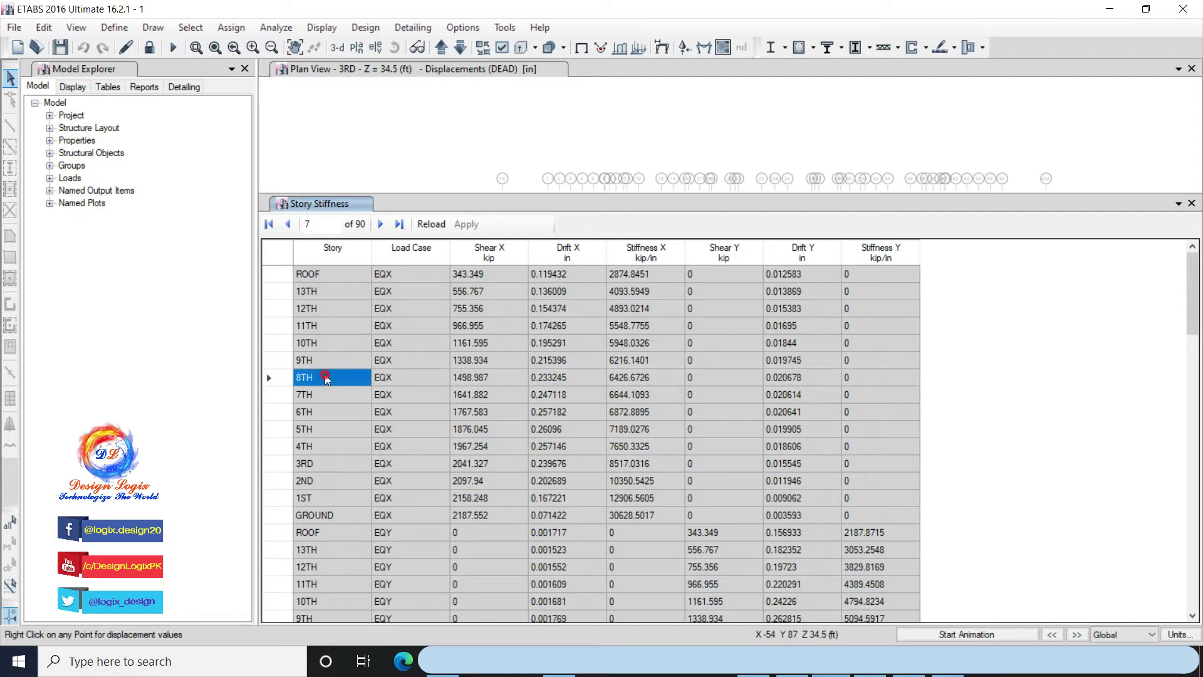
pyautogui.click(648, 274)
pyautogui.click(652, 253)
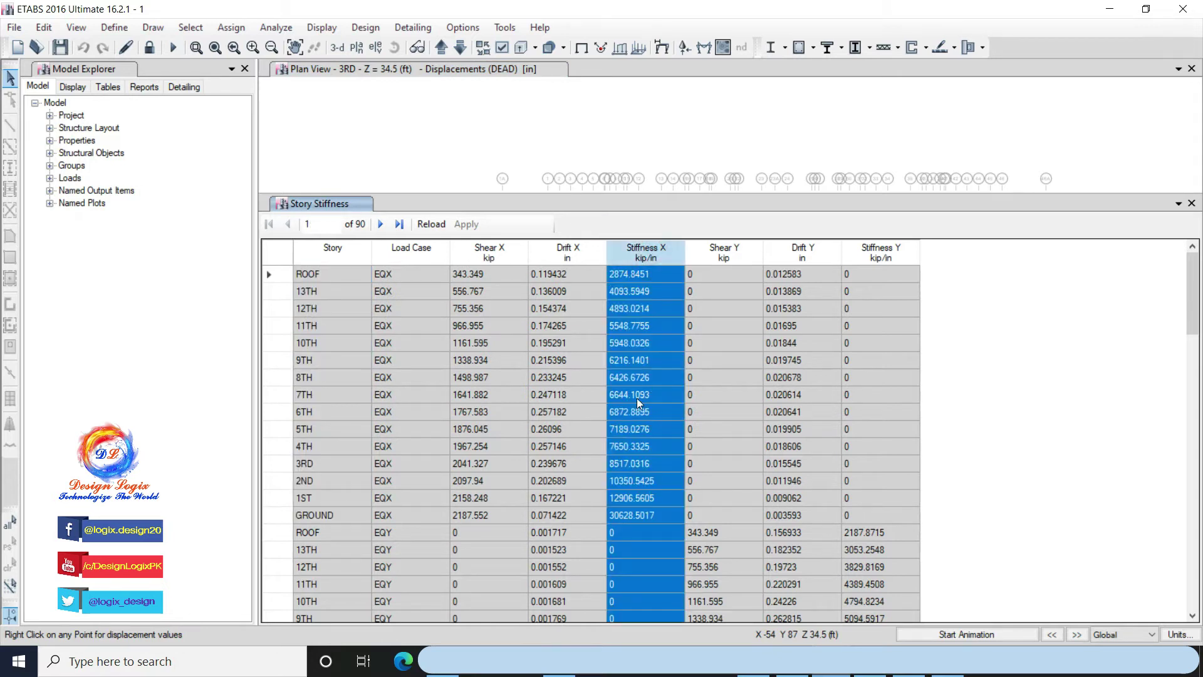
pyautogui.click(660, 402)
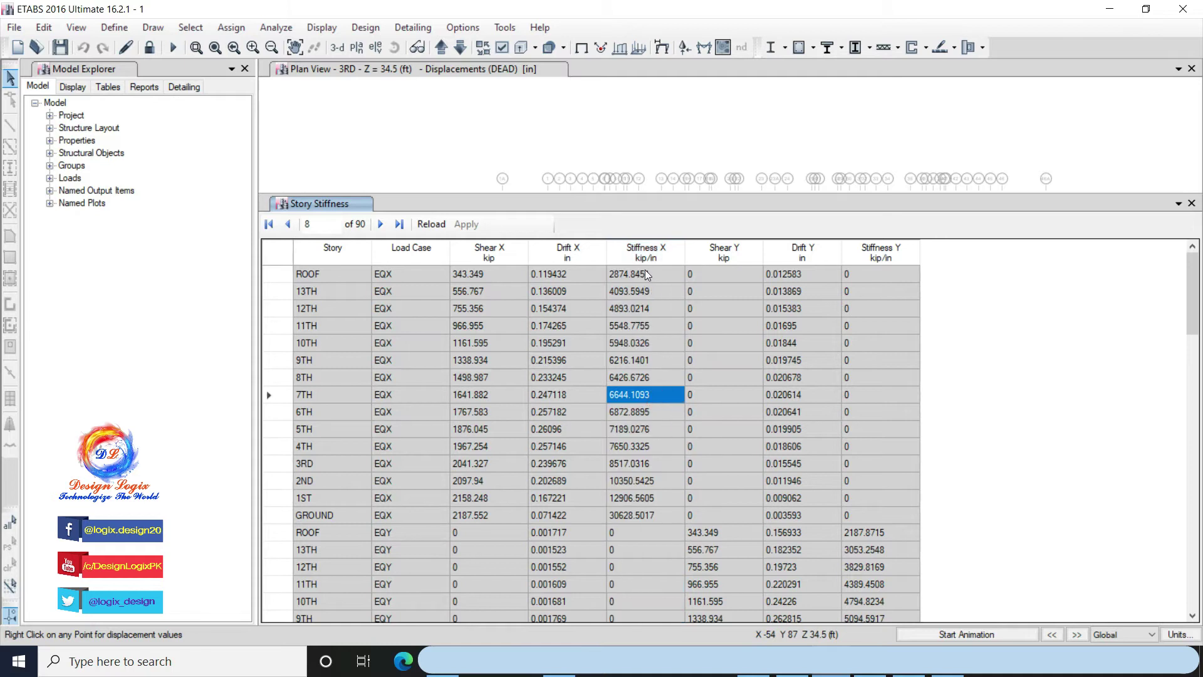
pyautogui.moveTo(647, 274); pyautogui.dragTo(647, 507)
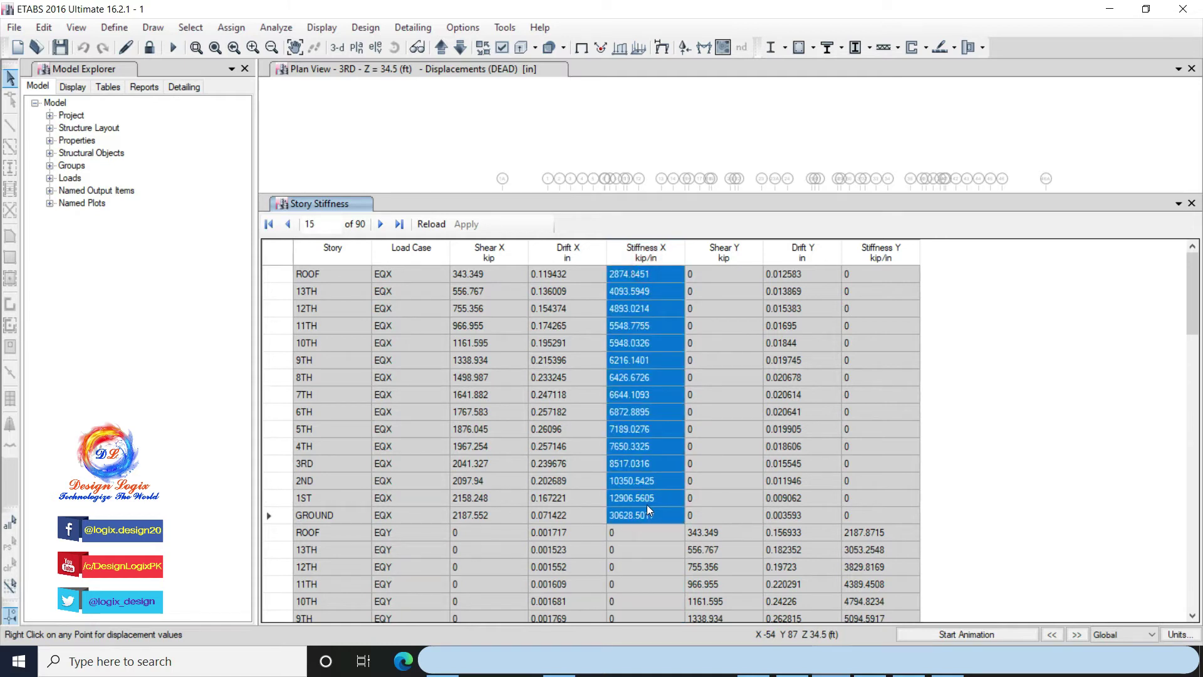
pyautogui.moveTo(914, 663)
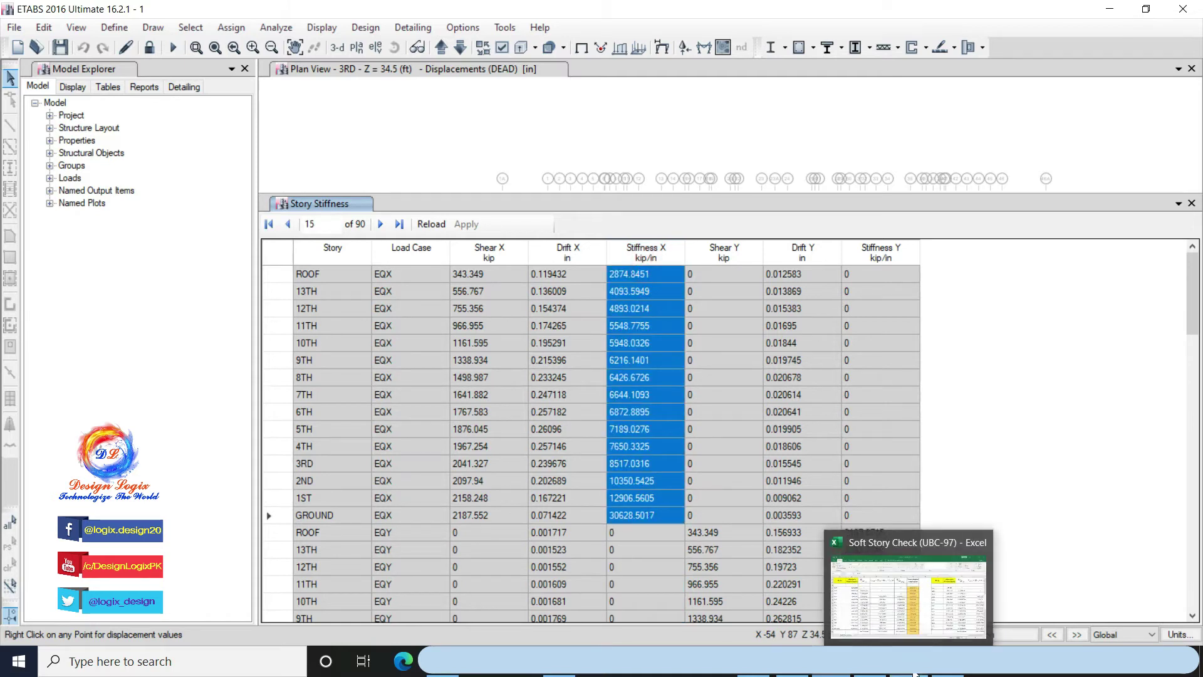
# Paste the ETABS X-direction stiffness values into Excel starting at B25
pyautogui.click(914, 673)
pyautogui.click(170, 246)
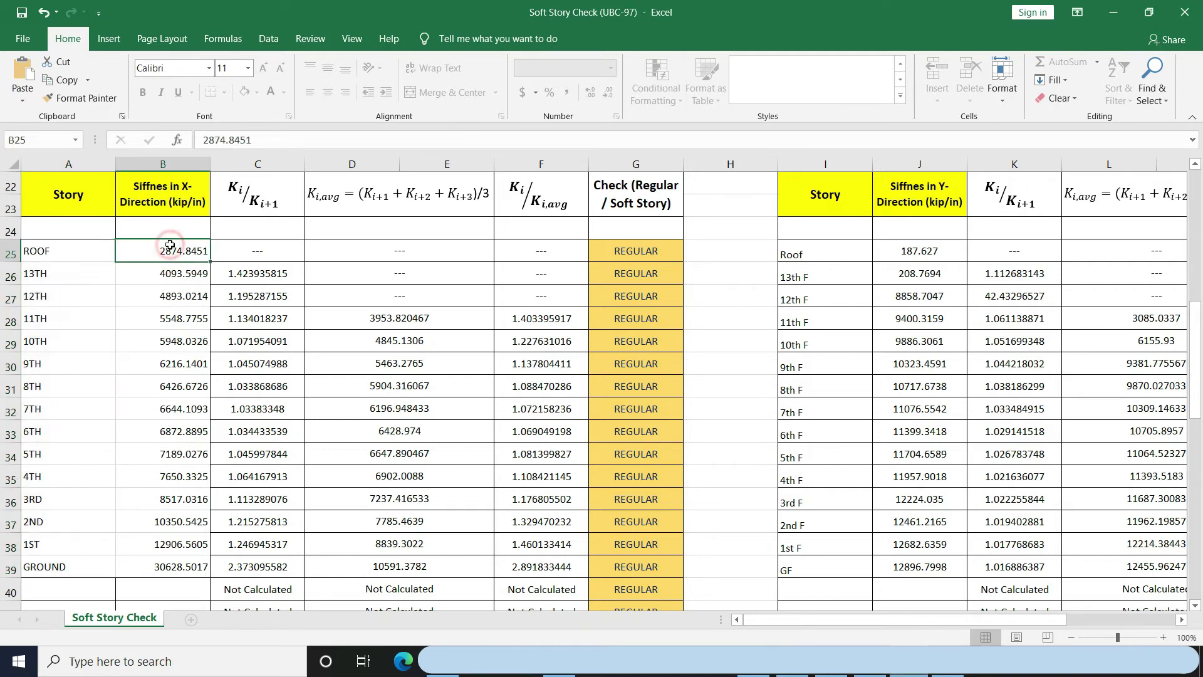
pyautogui.hotkey('ctrl', 'v')
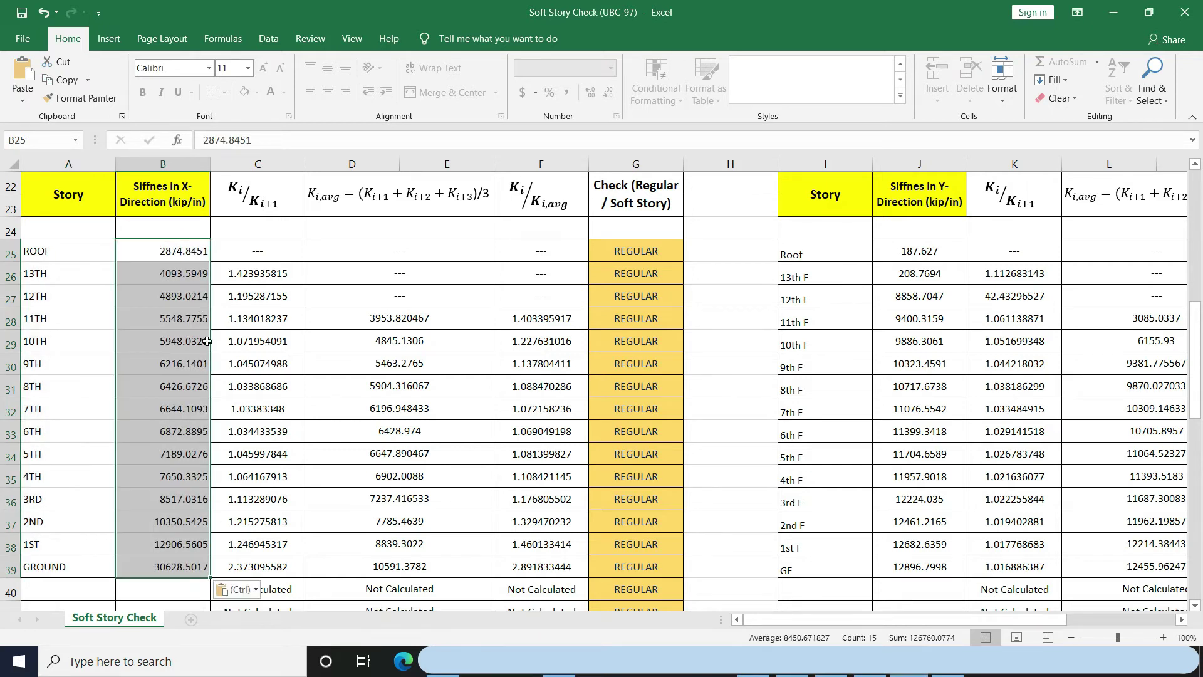
# Select the Ki/Ki+1 ratios in C25:C39 to confirm all stories are REGULAR
pyautogui.click(181, 561)
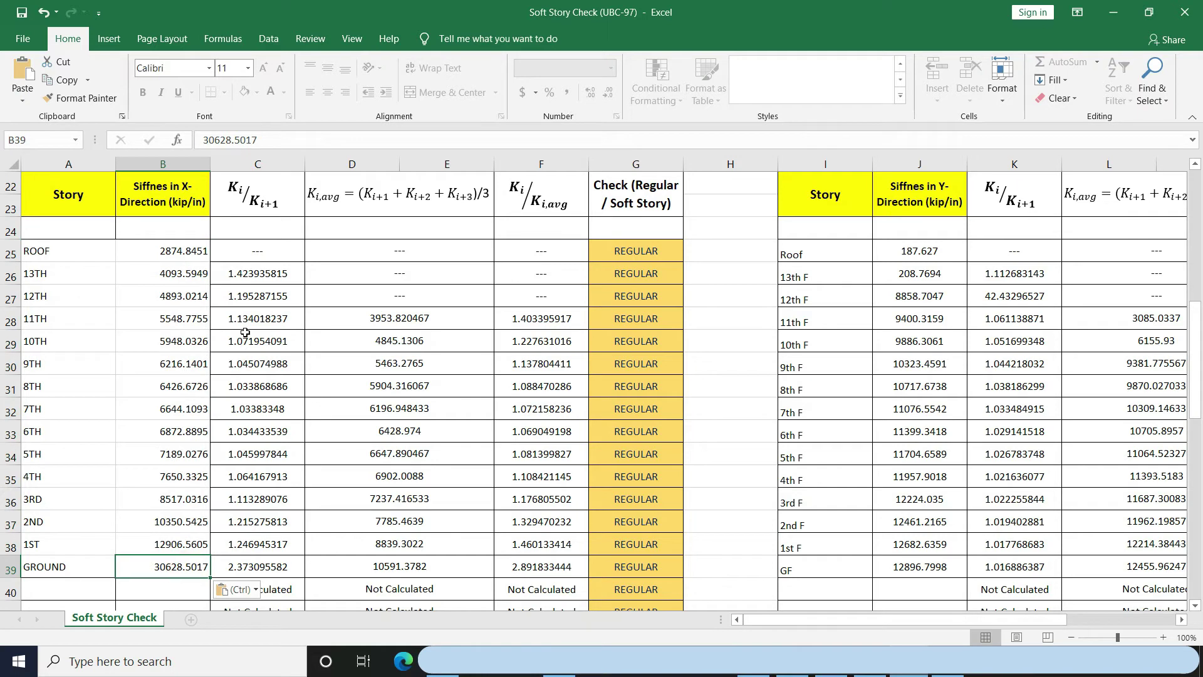
pyautogui.click(252, 264)
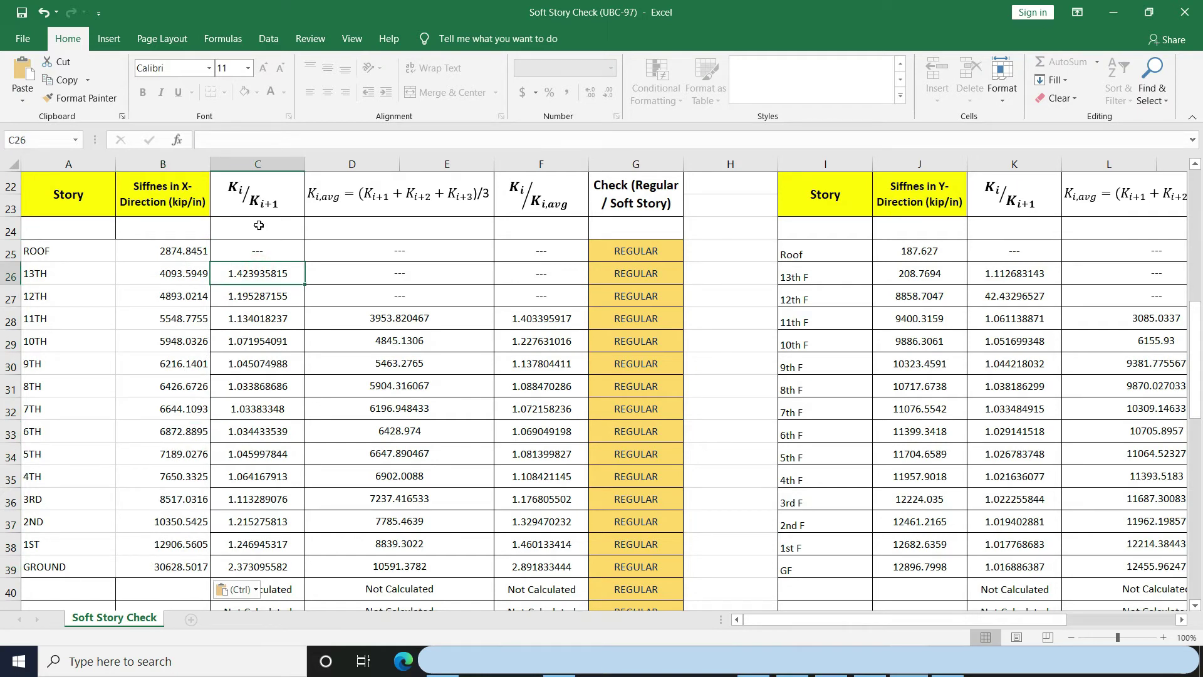
pyautogui.click(268, 568)
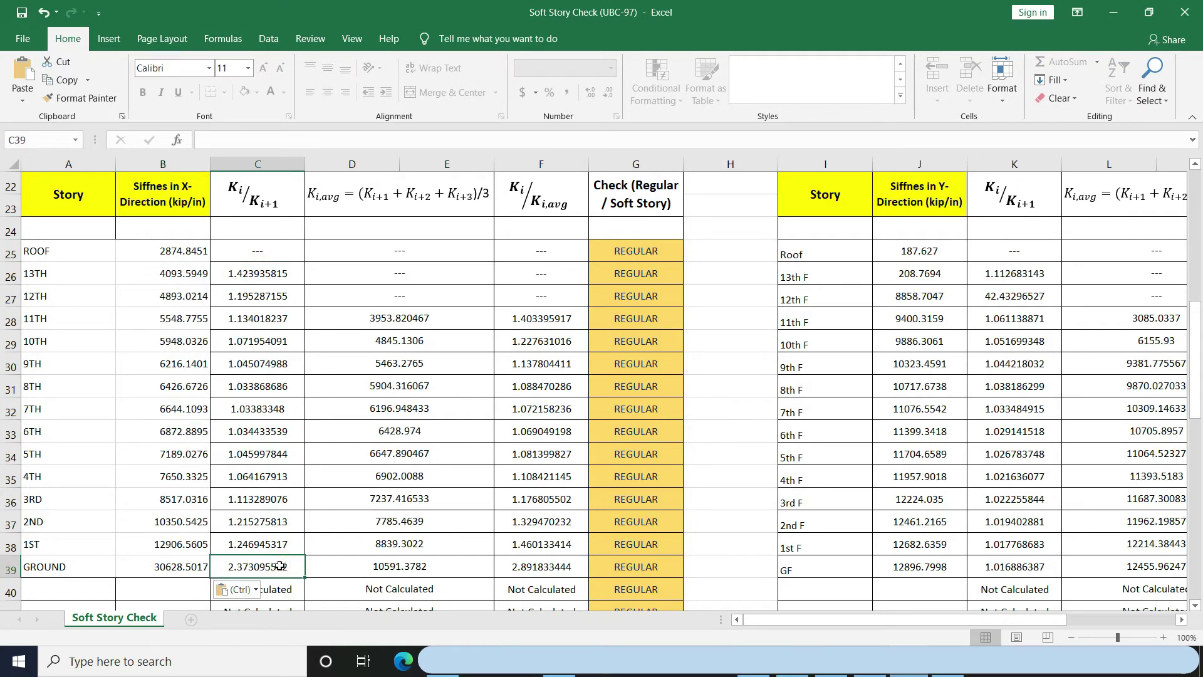
pyautogui.moveTo(280, 566); pyautogui.dragTo(268, 249)
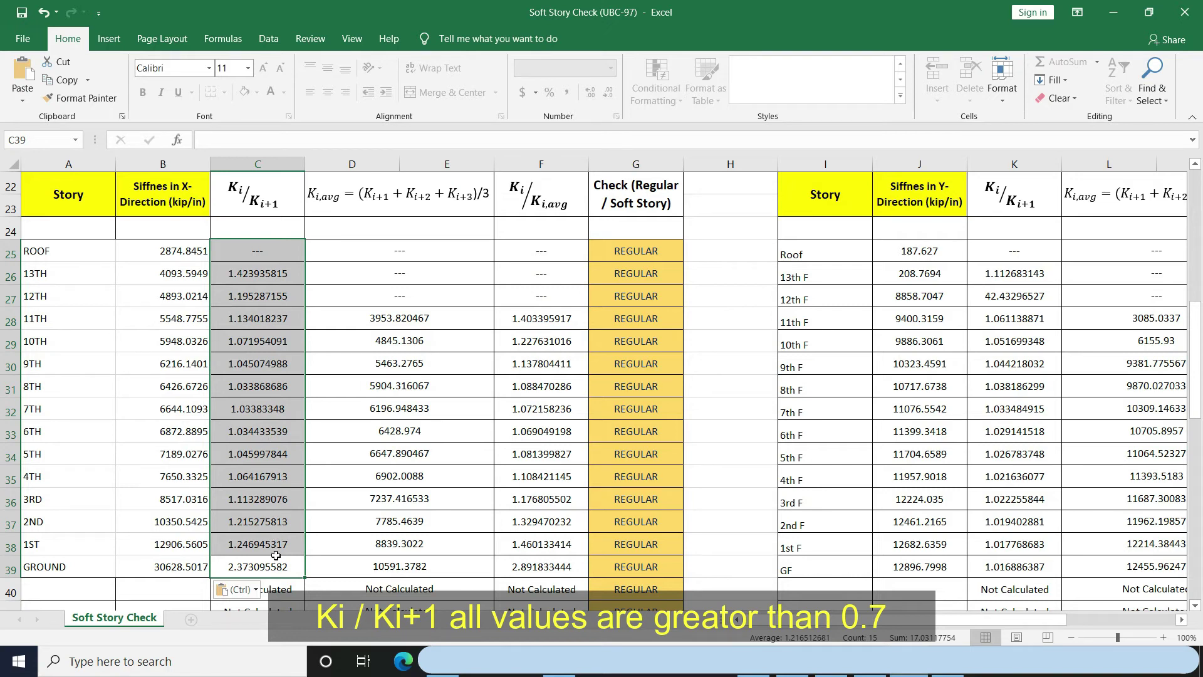
pyautogui.click(390, 563)
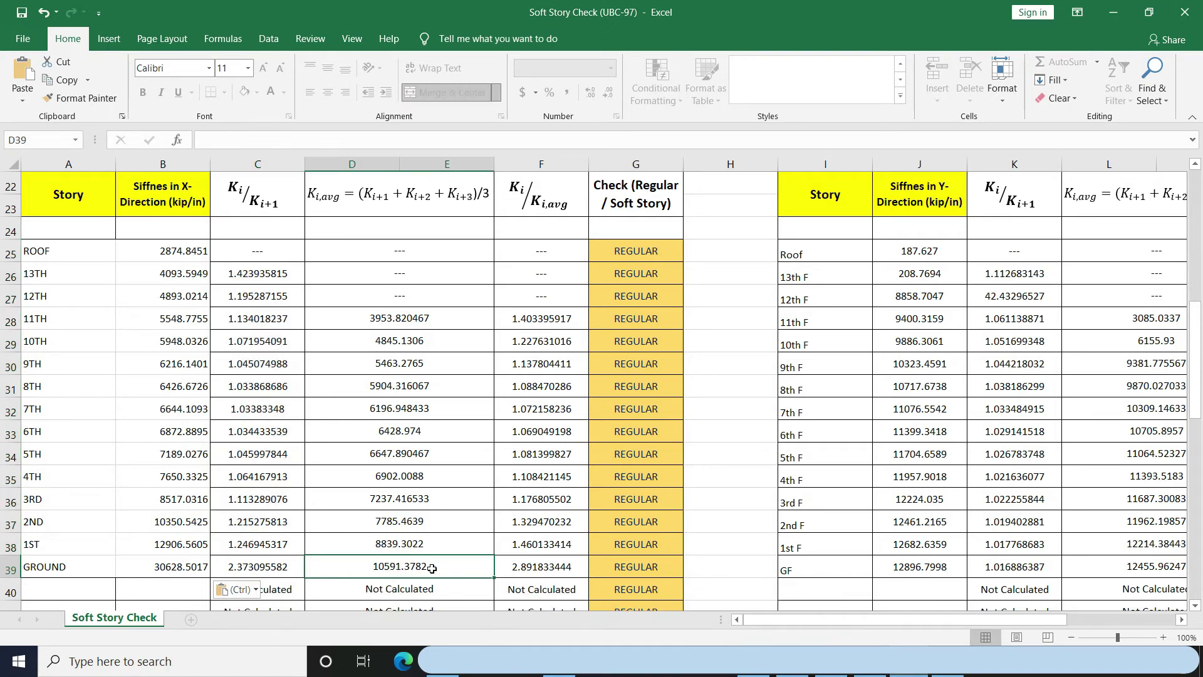
pyautogui.moveTo(432, 566); pyautogui.dragTo(425, 313)
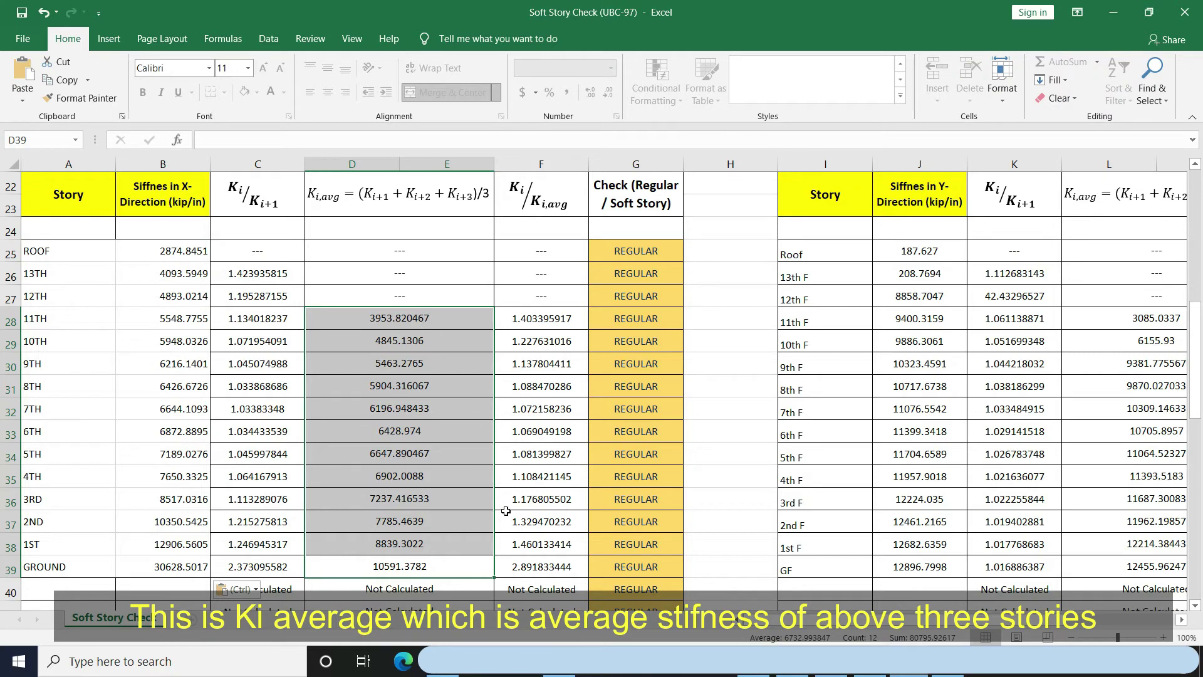
pyautogui.moveTo(546, 566); pyautogui.dragTo(538, 317)
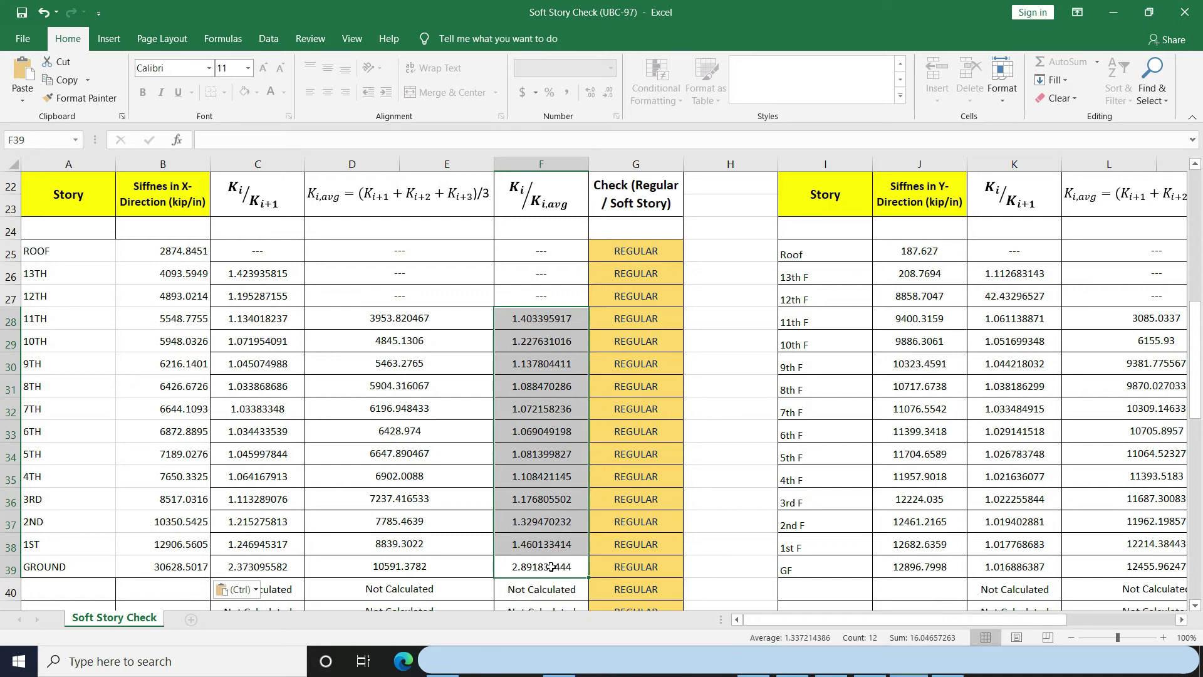
pyautogui.click(640, 559)
pyautogui.moveTo(639, 559); pyautogui.dragTo(649, 251)
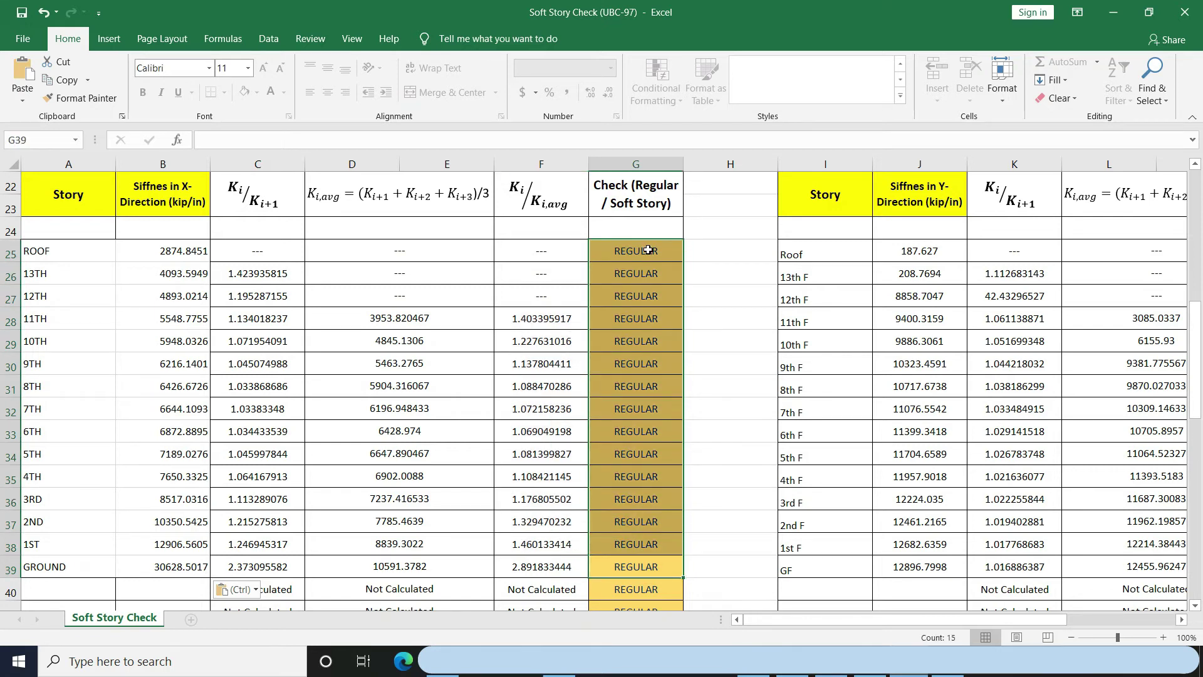
pyautogui.click(649, 344)
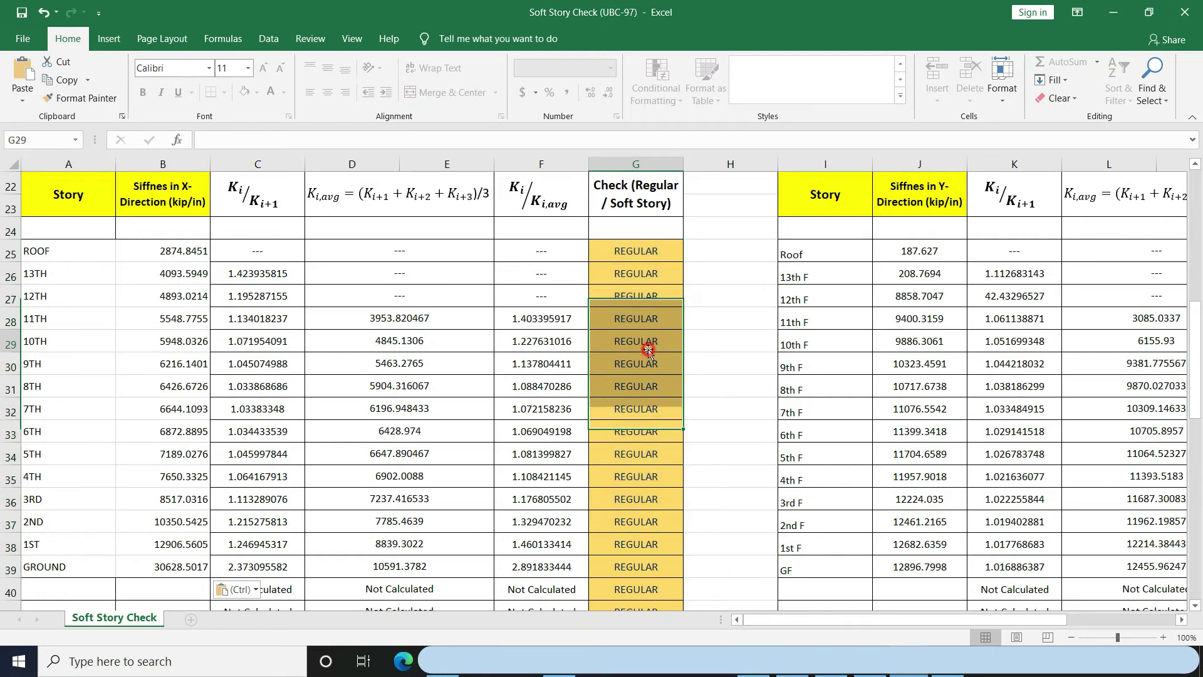
# Select the EQY Stiffness Y values for ROOF through GROUND in ETABS
pyautogui.hotkey('alt', 'Tab')
pyautogui.scroll(-2, 751, 533)
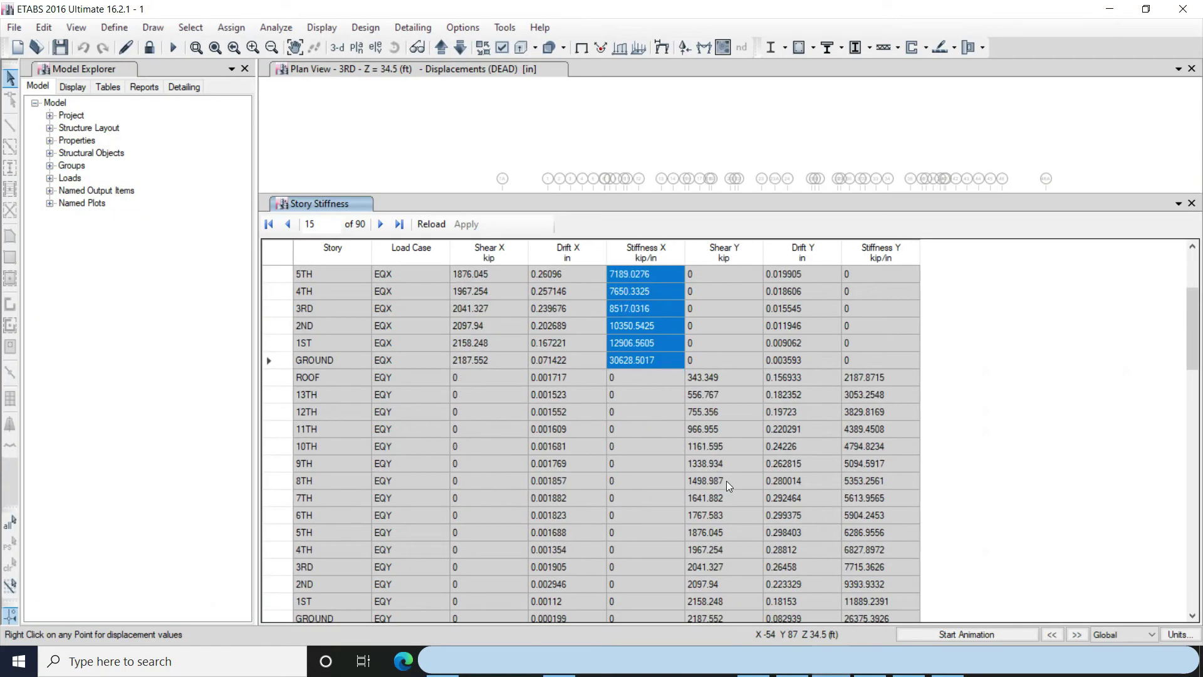
pyautogui.scroll(-2, 727, 480)
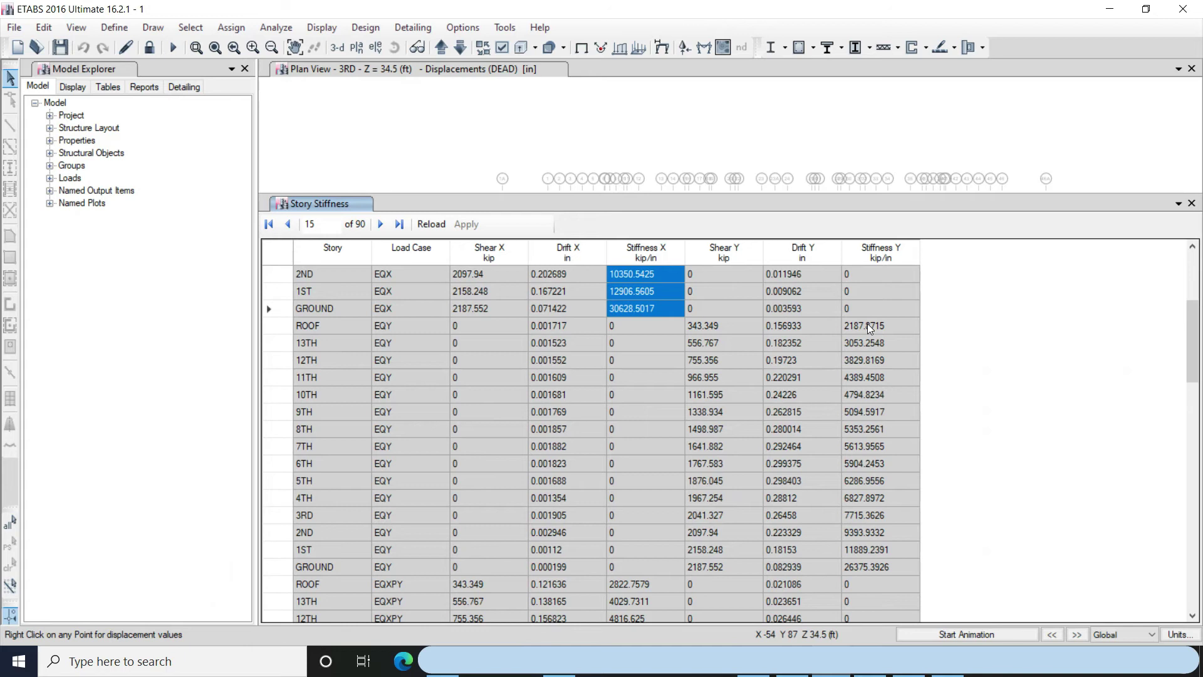
pyautogui.moveTo(867, 324); pyautogui.dragTo(876, 560)
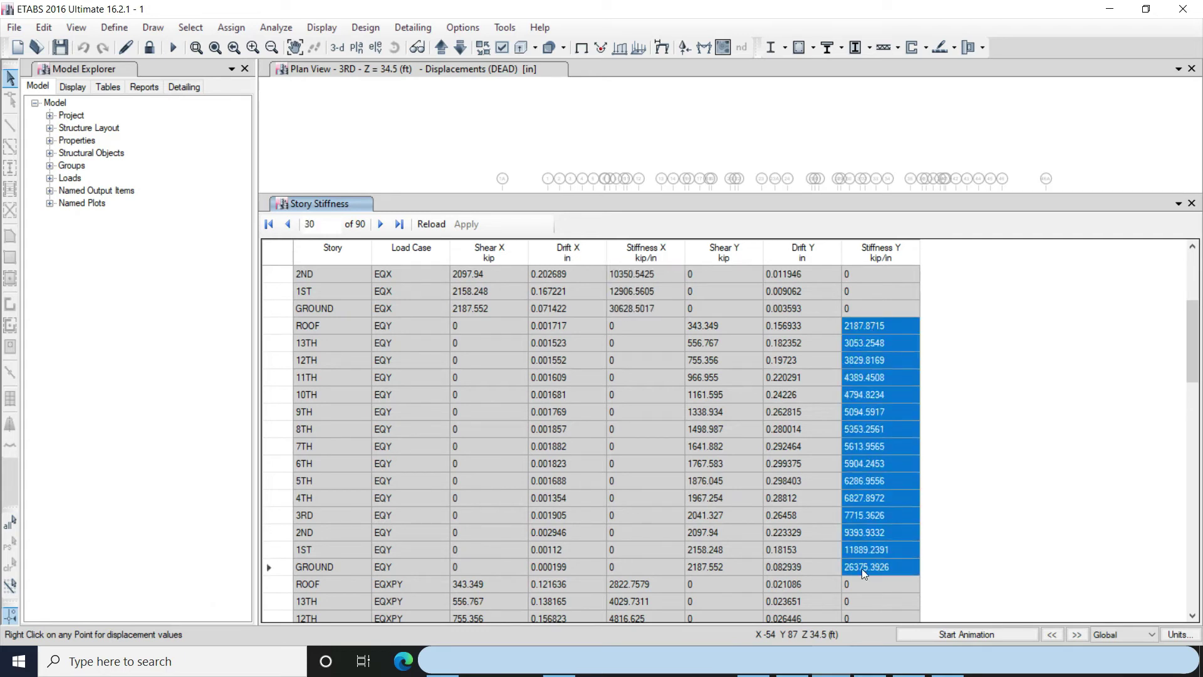
pyautogui.click(897, 660)
# Paste the Y stiffness values into J25 and review the O25:O39 regularity results
pyautogui.click(927, 250)
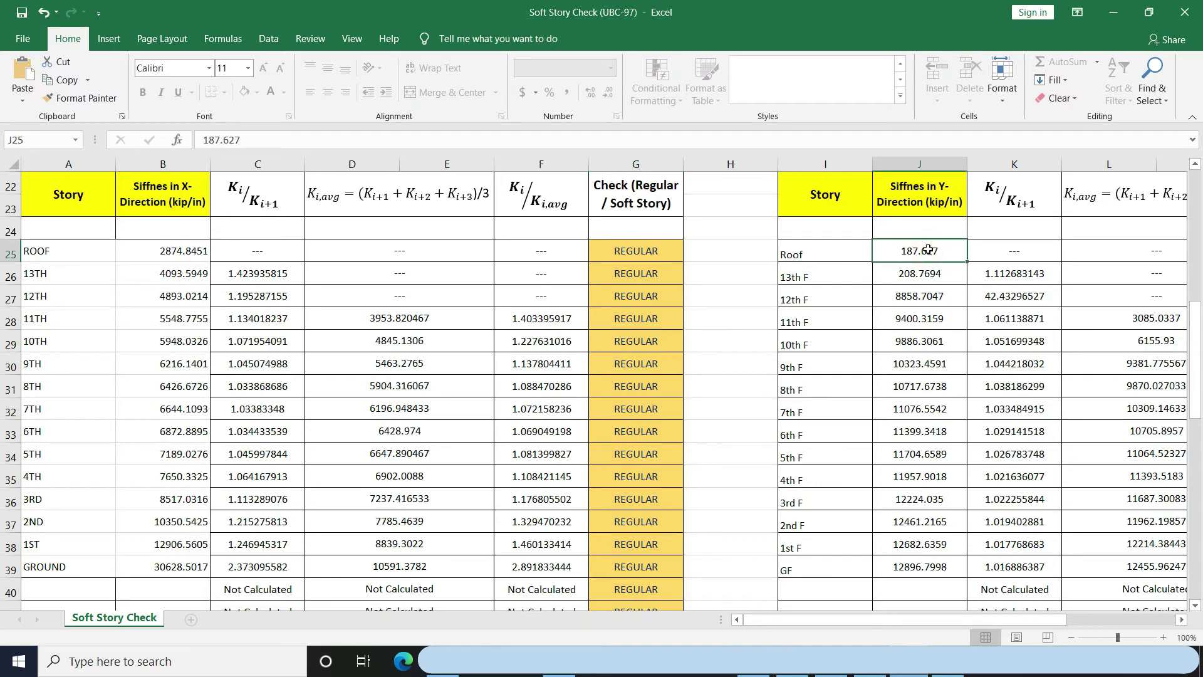
pyautogui.write('2187.8715 3053.2548 3829.8169 4389.4508 4794.8234 5094.5917 5353.2561 5613.9565 5904.2453 6286.9556 6827.8972 7715.3626 9393.9332 11889.2391 26375.3926')
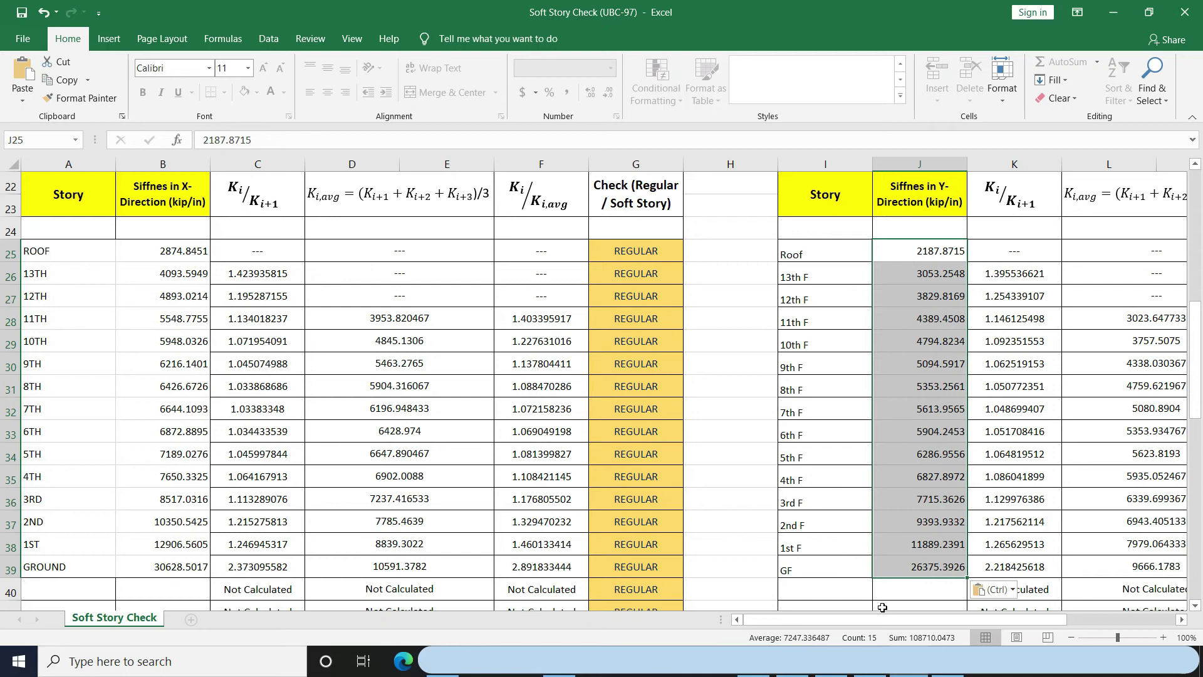
pyautogui.moveTo(907, 621); pyautogui.dragTo(1015, 623)
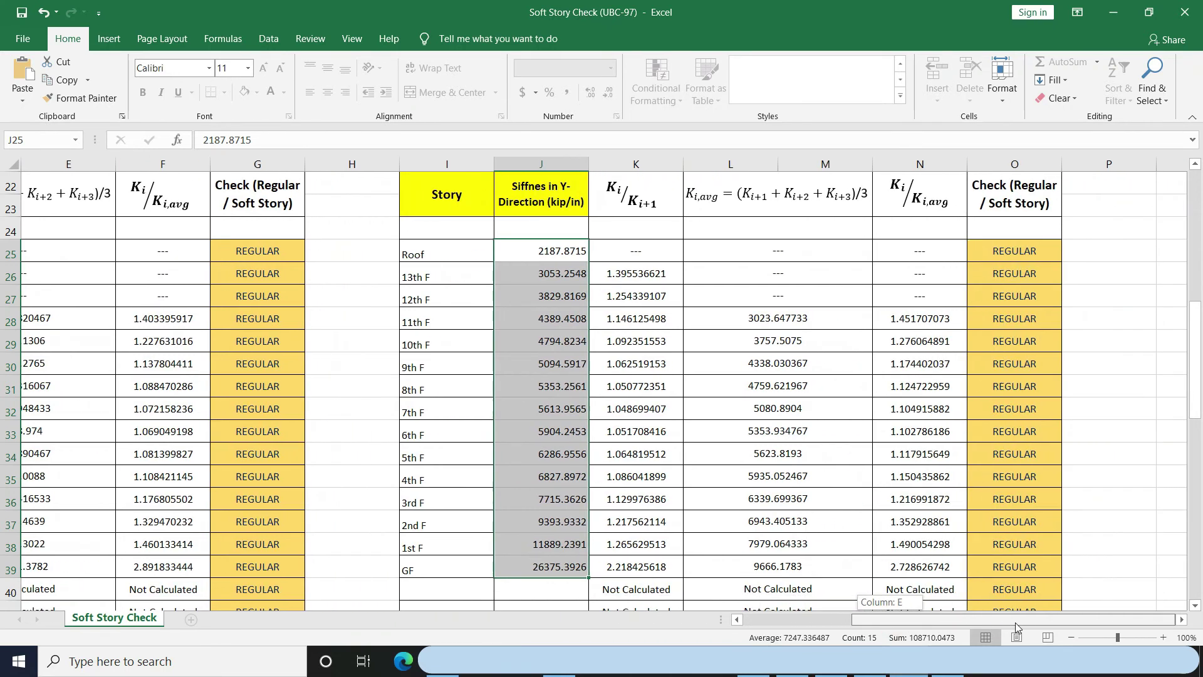
pyautogui.click(1013, 568)
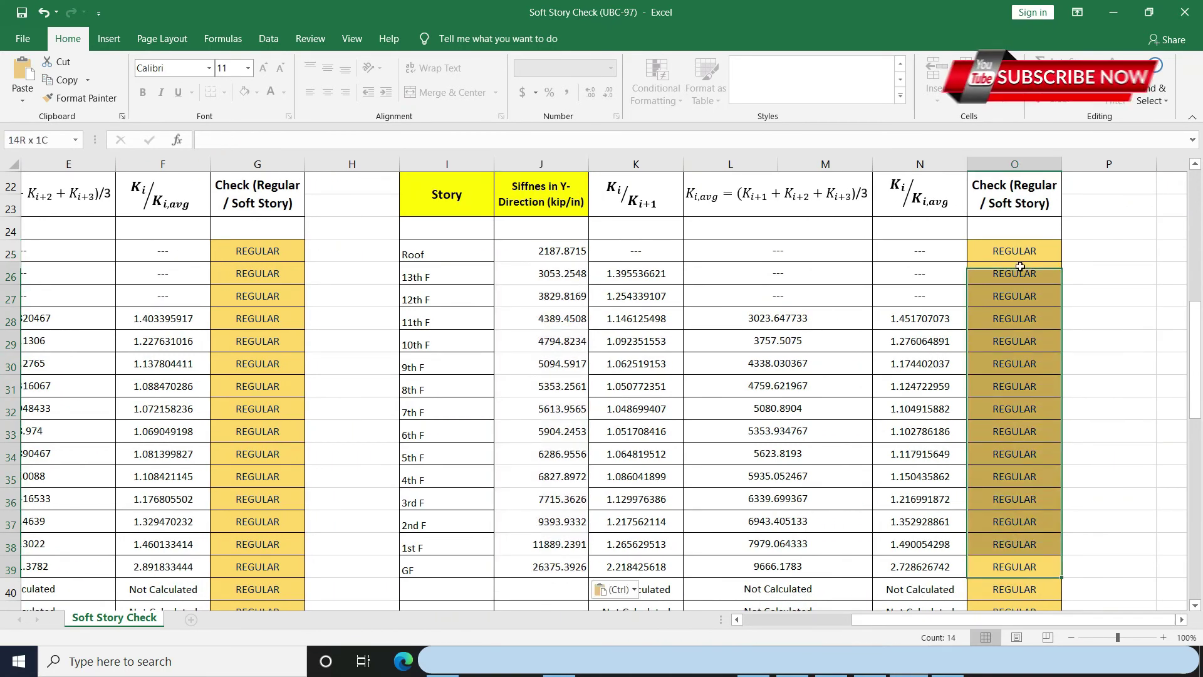
pyautogui.moveTo(1020, 520); pyautogui.dragTo(1015, 250)
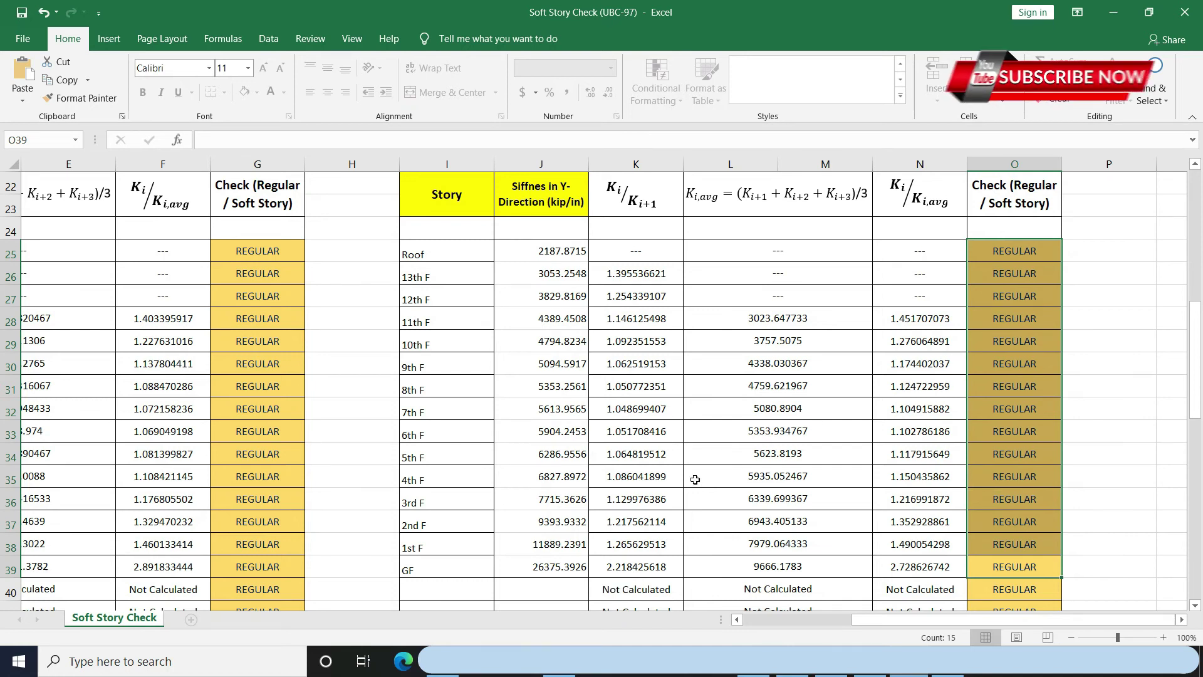
pyautogui.scroll(1, 695, 479)
pyautogui.scroll(6, 695, 479)
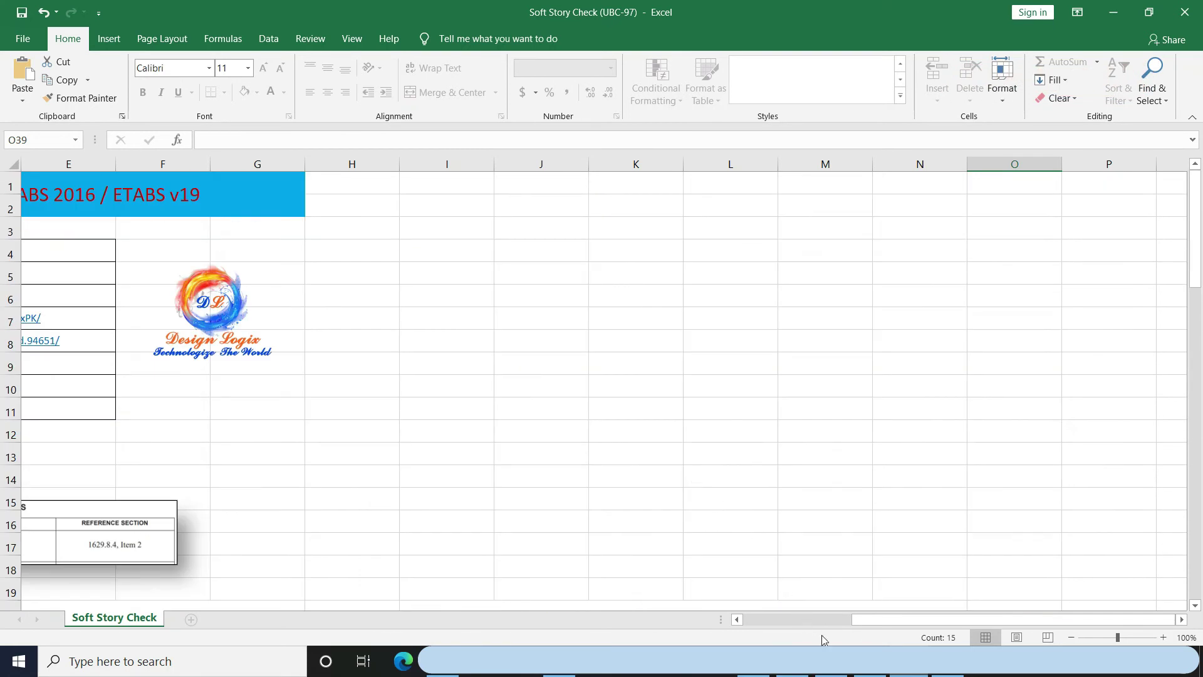
pyautogui.hscroll(-2, 822, 639)
pyautogui.hscroll(-2, 765, 635)
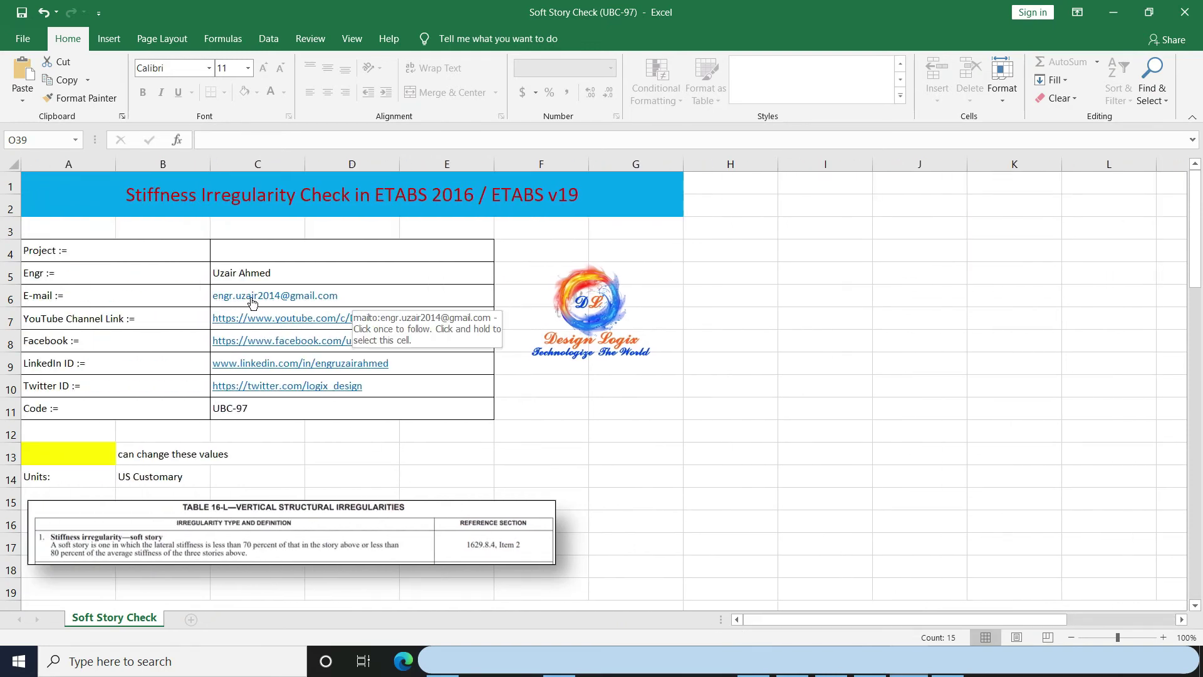
pyautogui.click(370, 298)
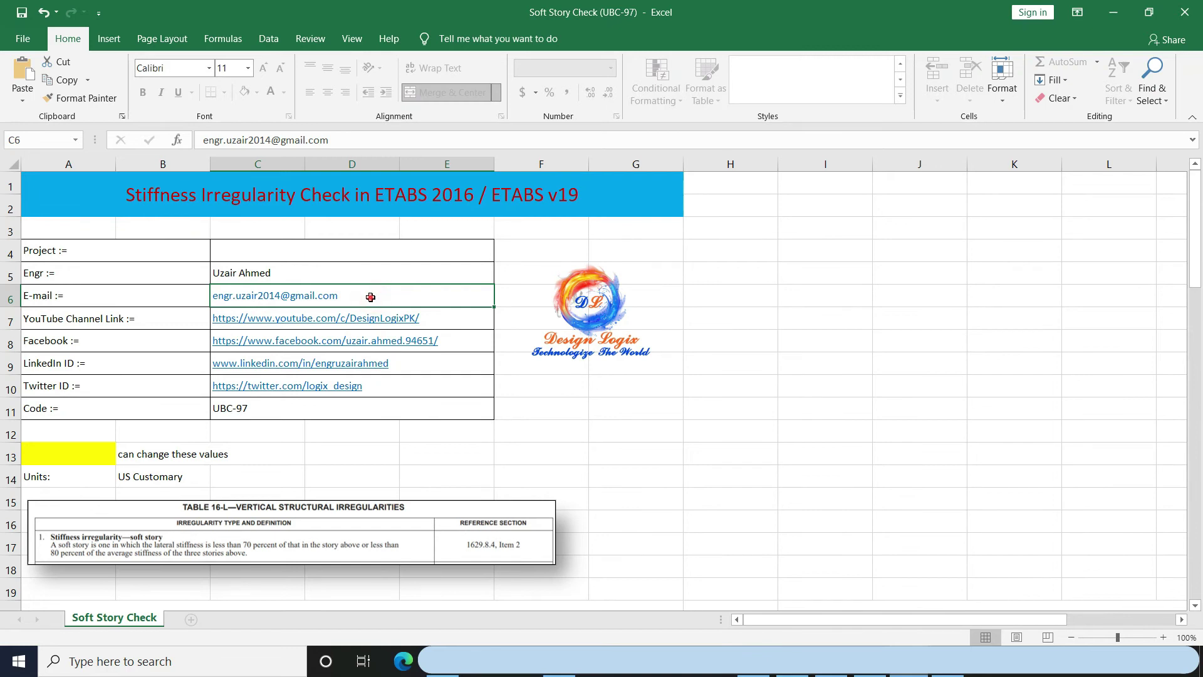
pyautogui.doubleClick(371, 297)
pyautogui.moveTo(339, 299); pyautogui.dragTo(209, 300)
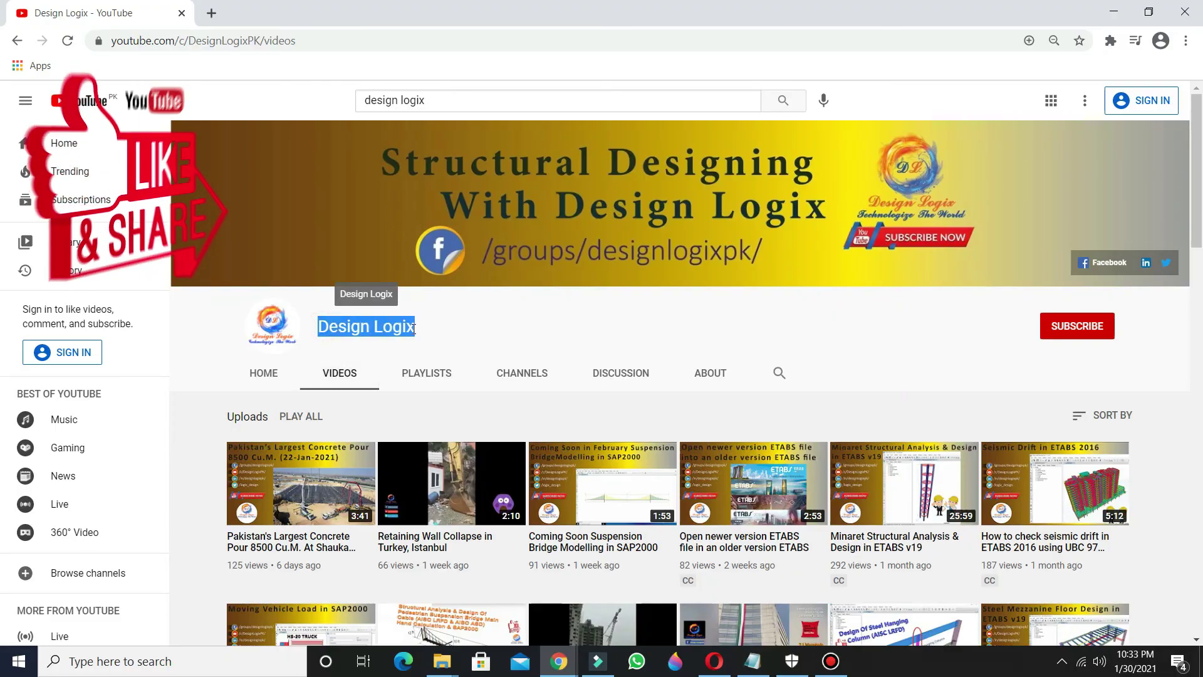
# Scroll down the Design Logix Videos tab to reveal older uploads
pyautogui.click(414, 327)
pyautogui.click(1196, 172)
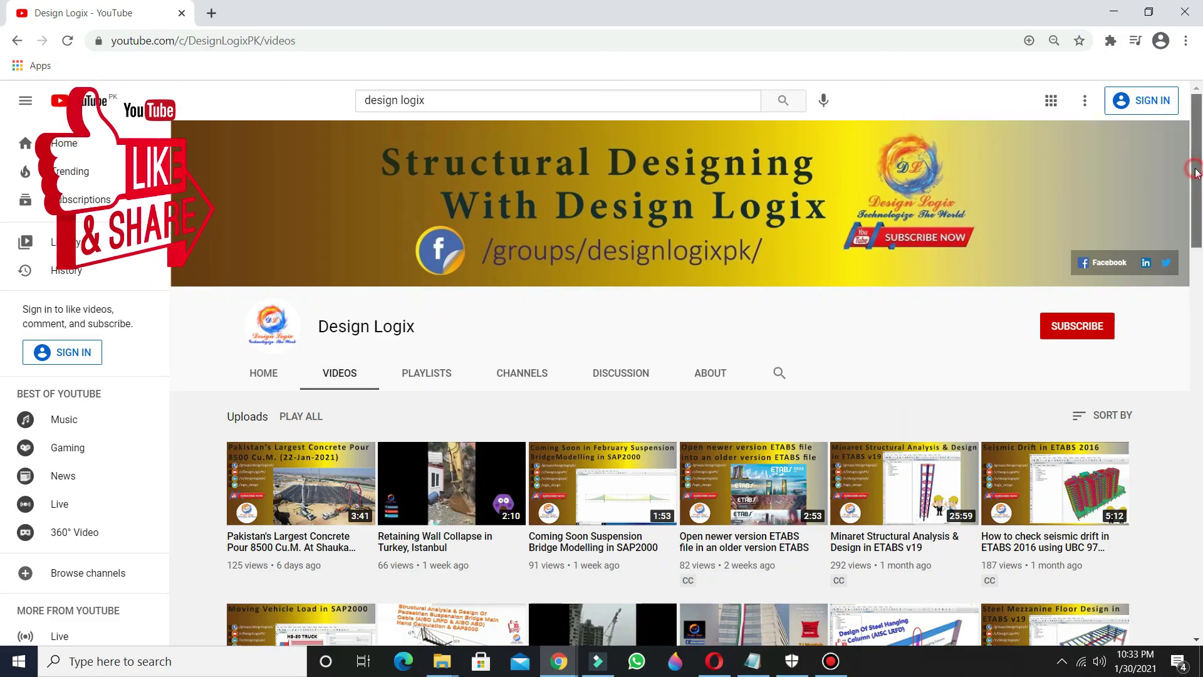
pyautogui.moveTo(1195, 172); pyautogui.dragTo(1198, 250)
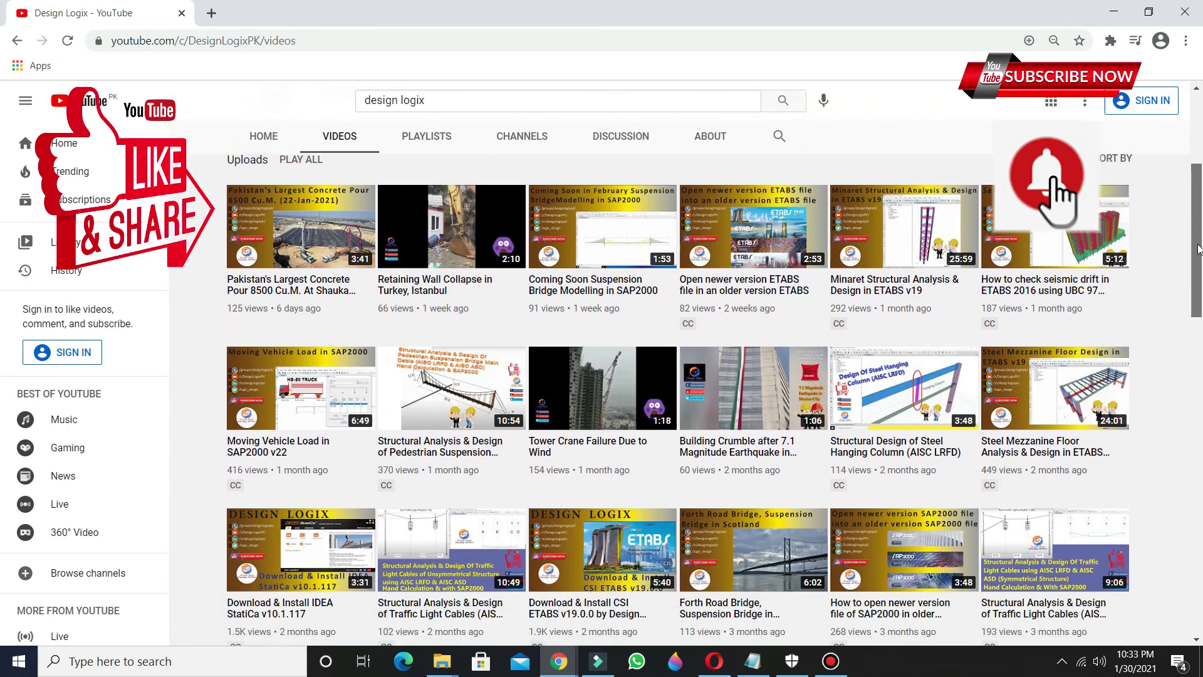
pyautogui.moveTo(1198, 250); pyautogui.dragTo(1200, 300)
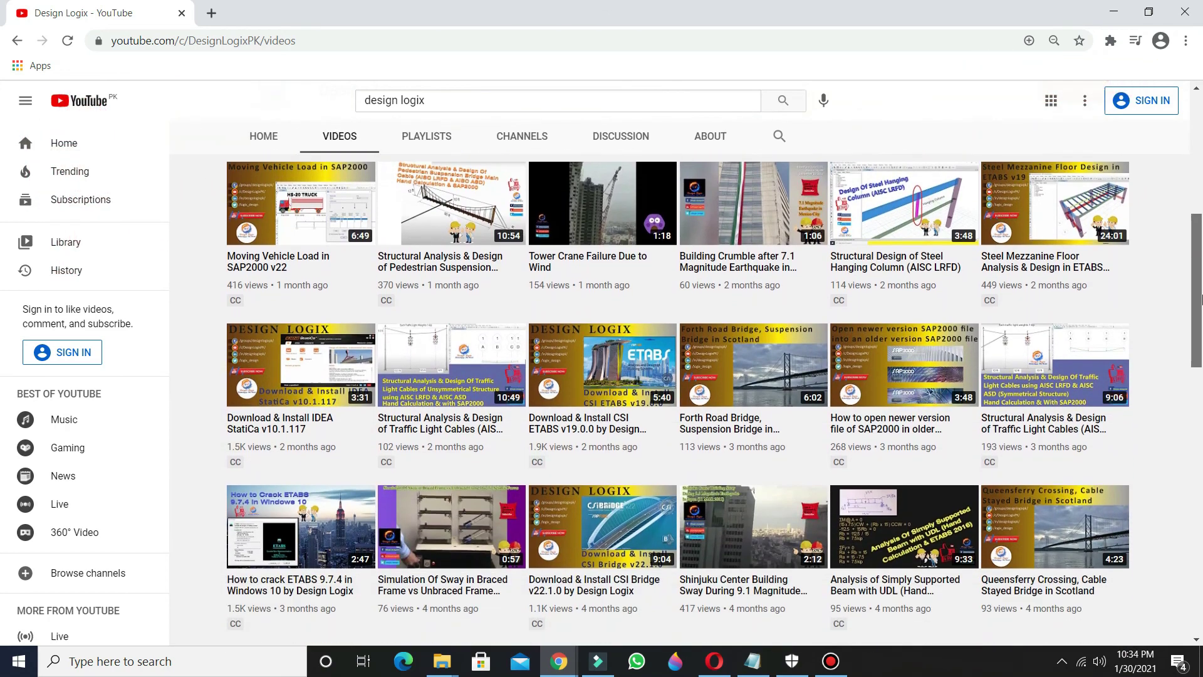